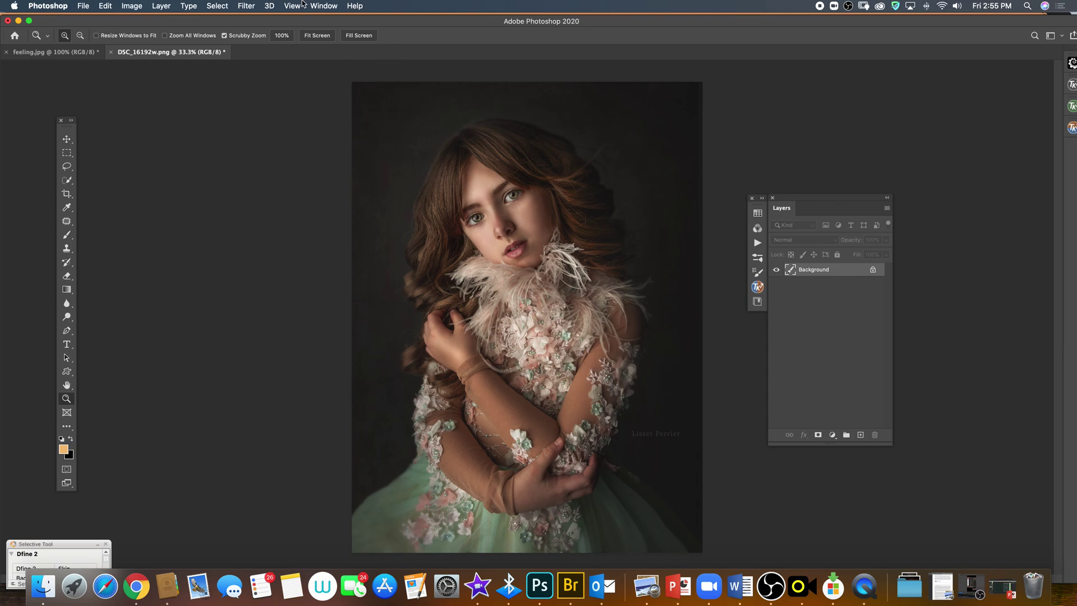
- Show the Libraries panel from the Window menu and dock it beside the Layers panel
click(323, 5)
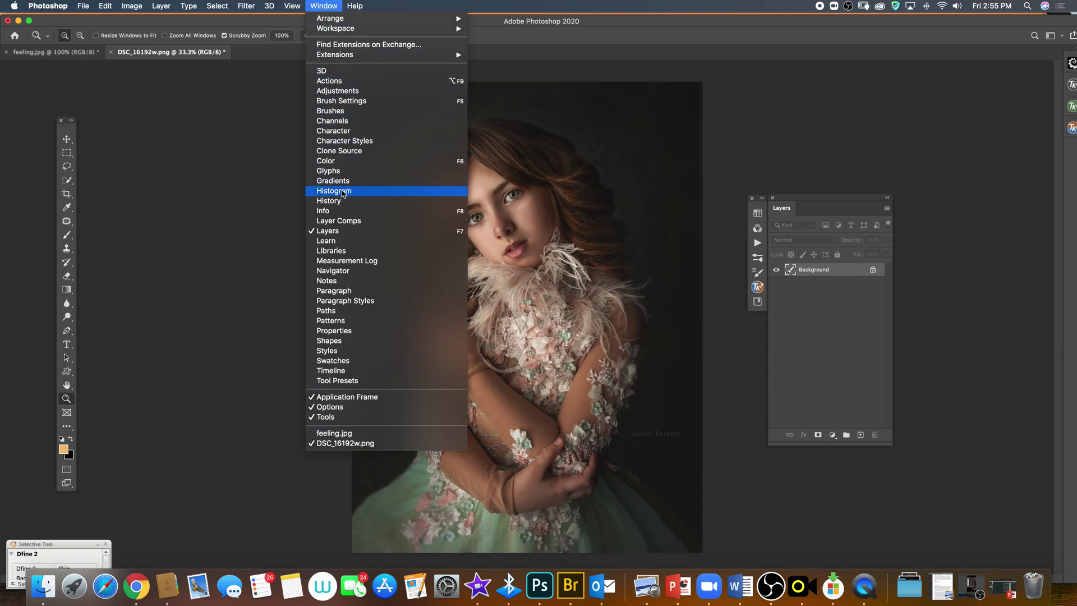
click(334, 251)
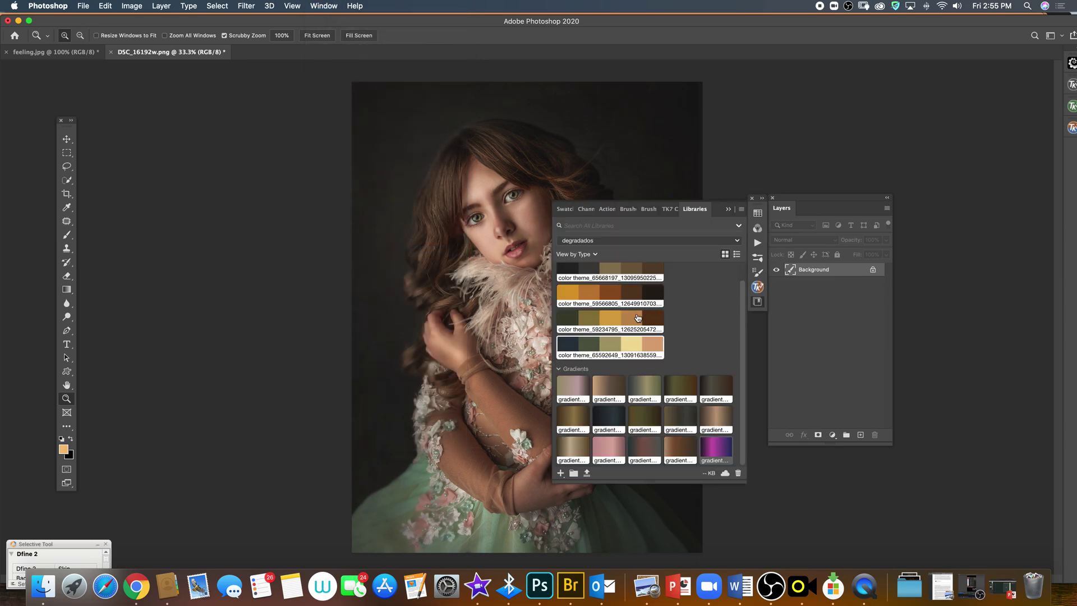
drag(847, 203, 954, 176)
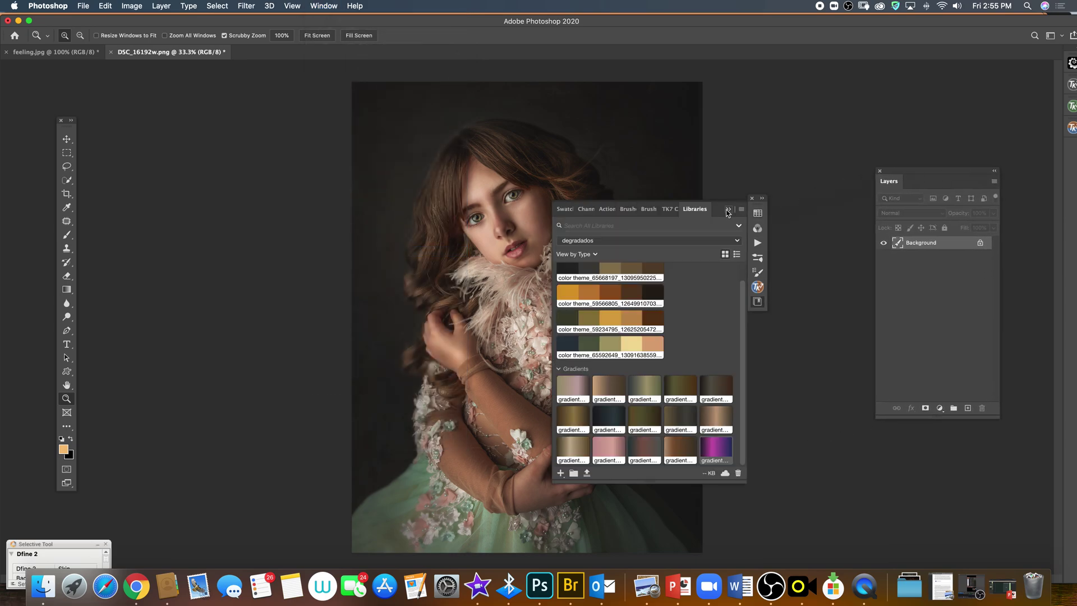
click(757, 211)
drag(758, 198, 866, 167)
click(864, 212)
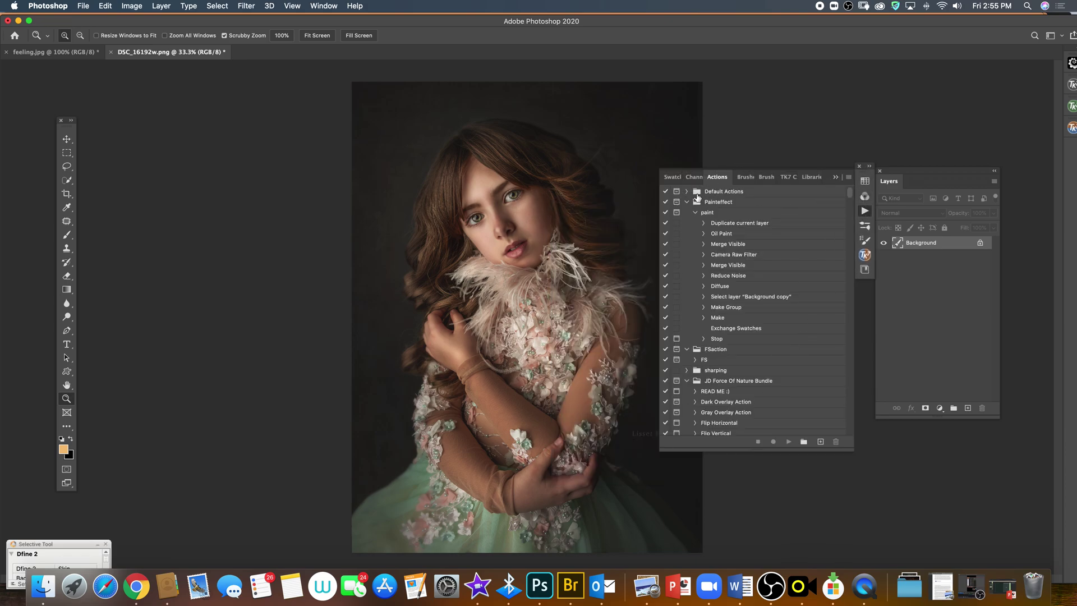
click(811, 177)
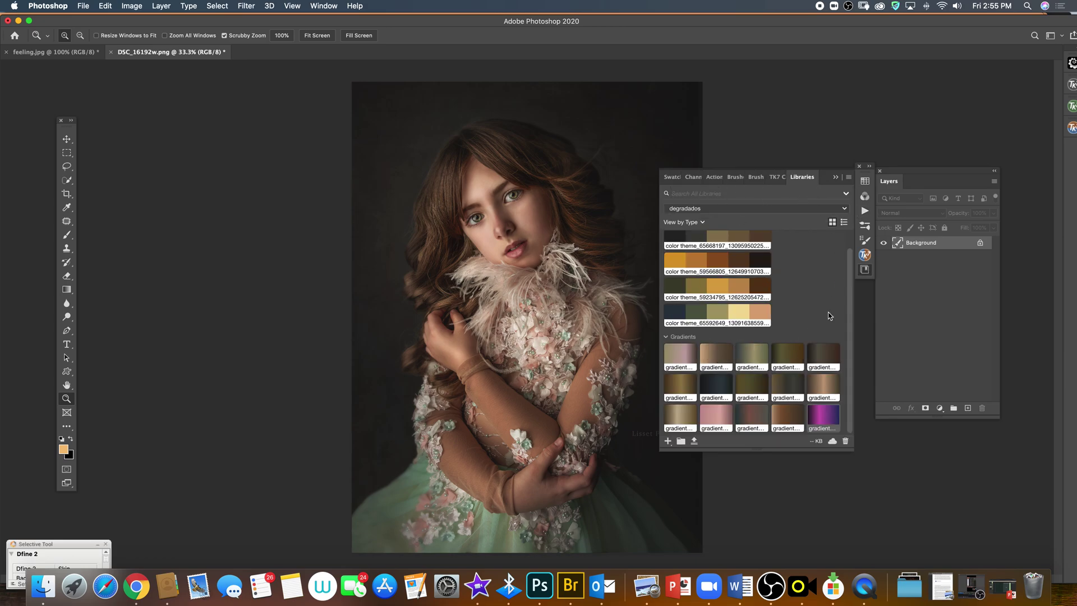
click(849, 177)
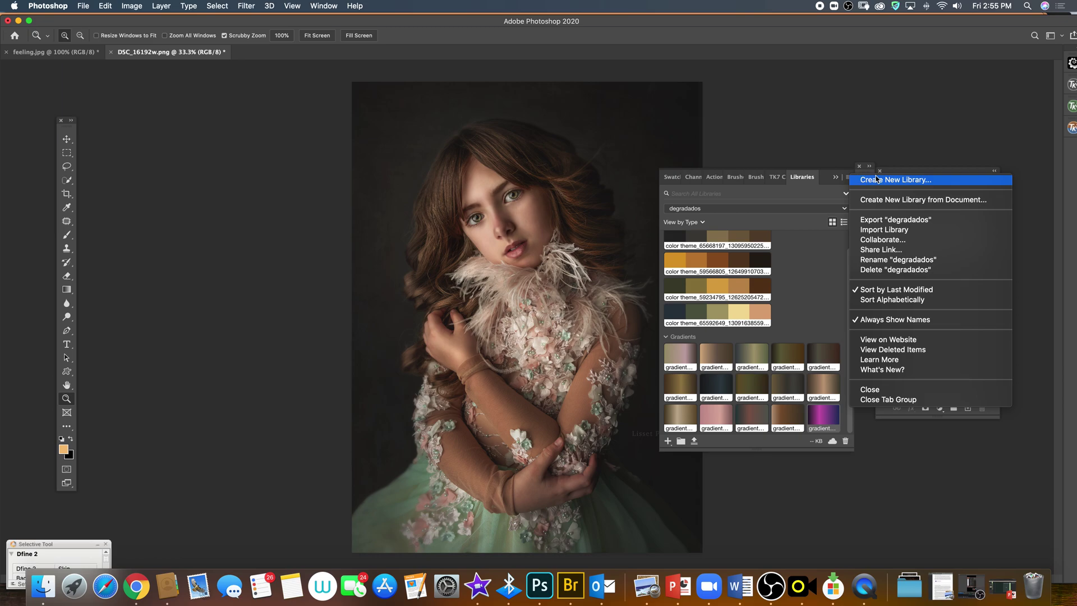
- Create a new empty library named 'xxx' from the Libraries panel menu
click(891, 182)
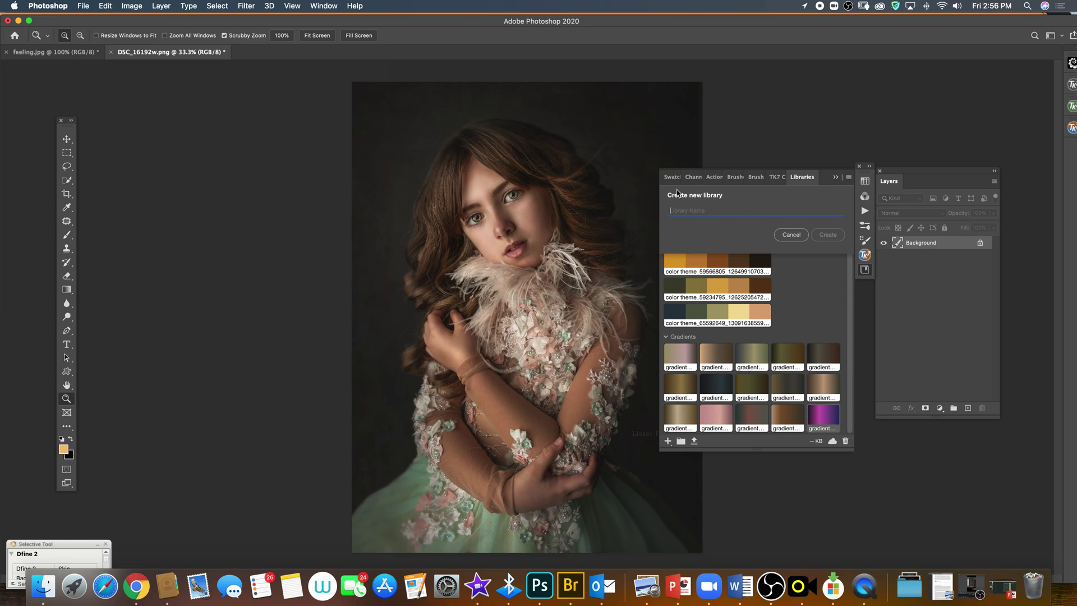
text(xxx)
click(829, 235)
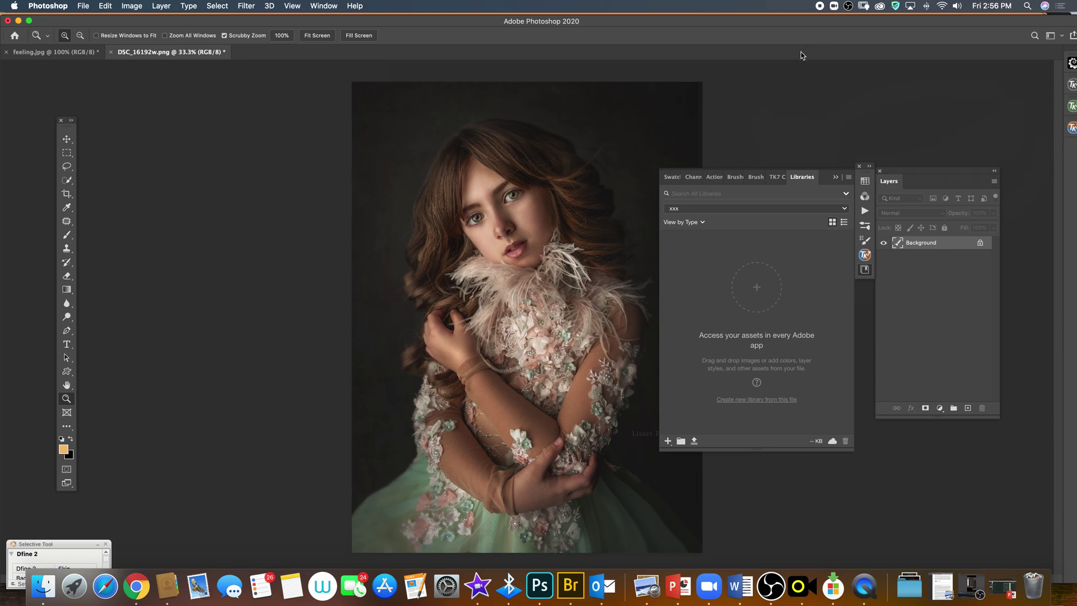
click(804, 211)
- Switch back to the degradados library, browse its gradients, and add an empty layer above Background
click(745, 237)
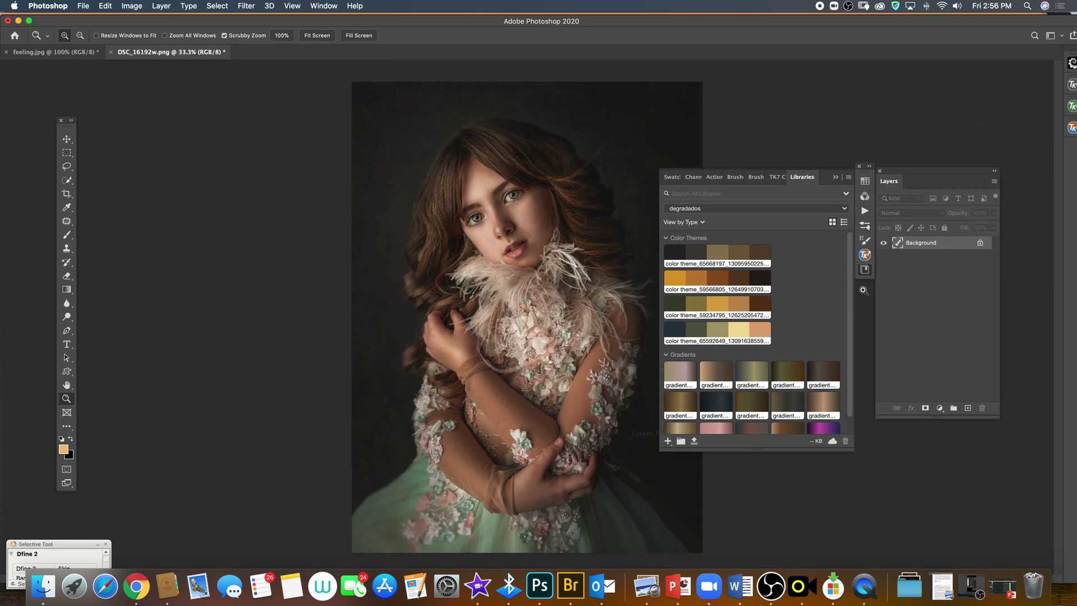
scroll(853, 274, down, 2)
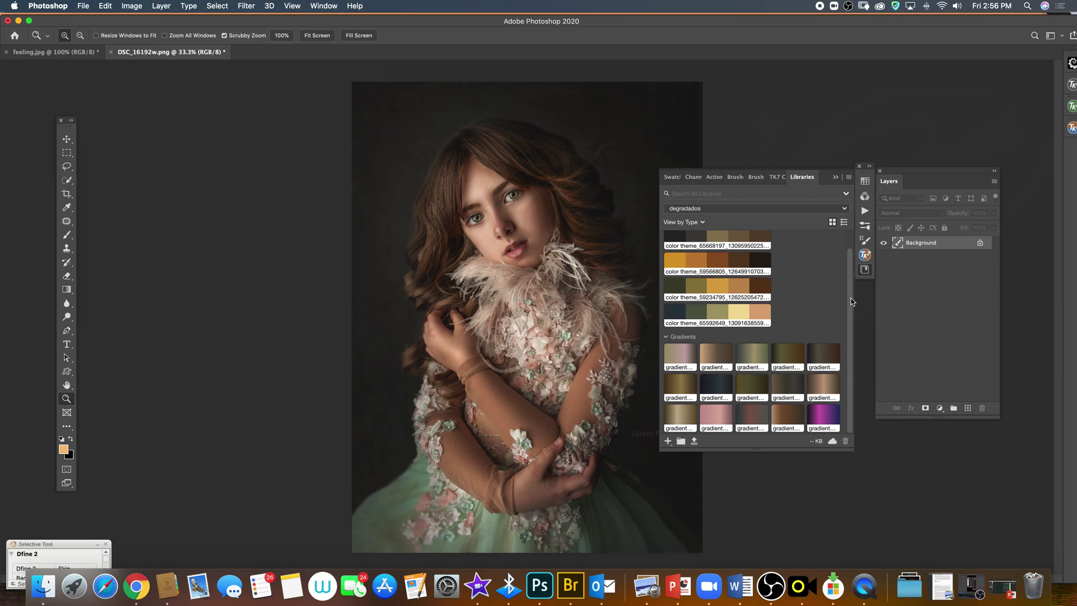
scroll(848, 273, up, 2)
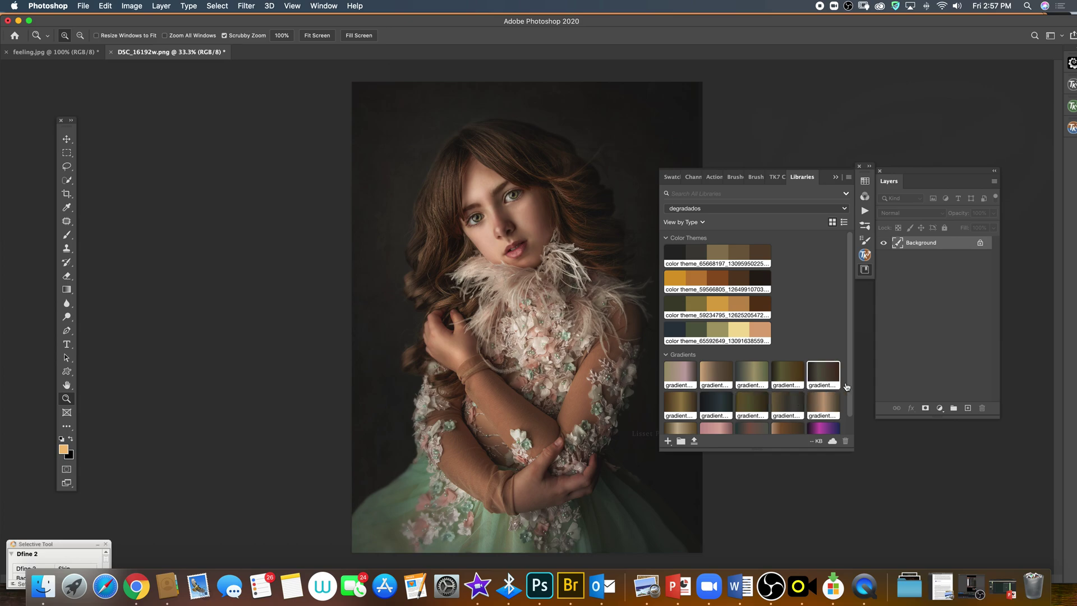
scroll(852, 394, down, 1)
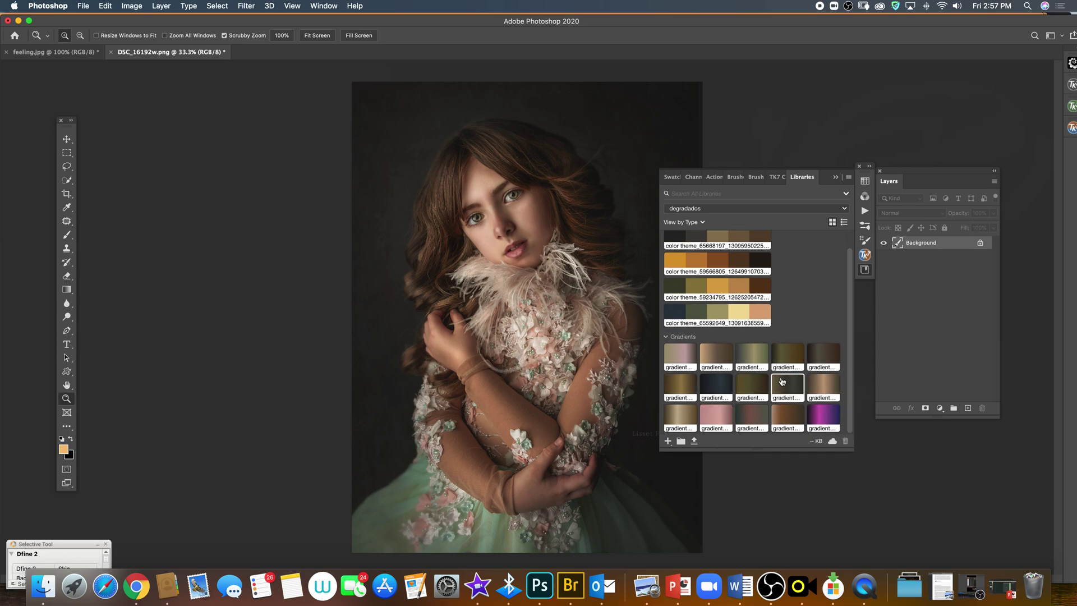
click(966, 405)
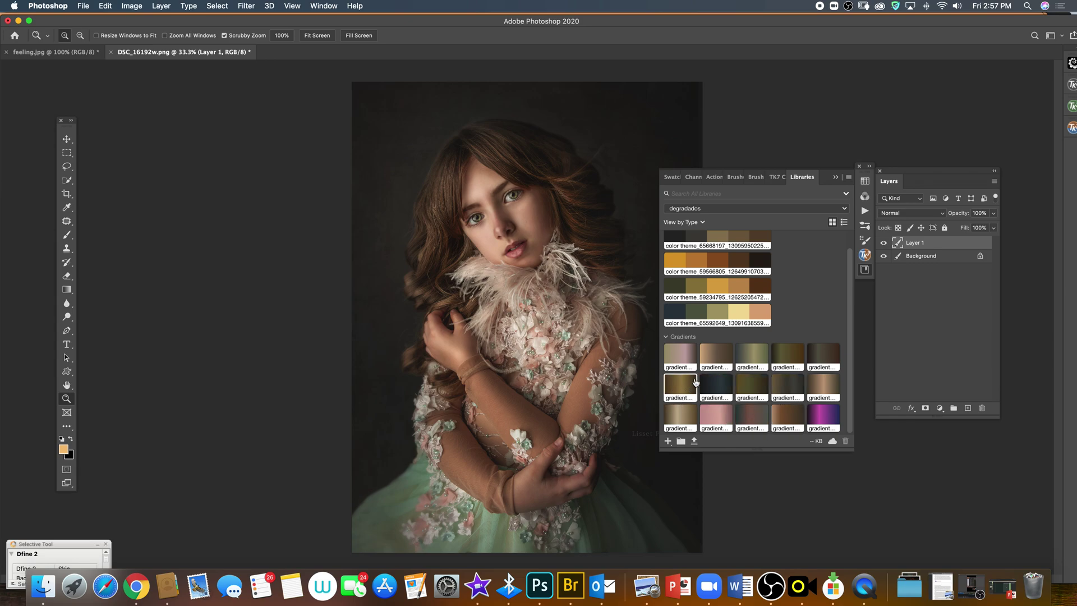
- Apply the third degradados gradient as a slate-khaki-olive Gradient Fill 1, then close Libraries
click(751, 358)
click(757, 358)
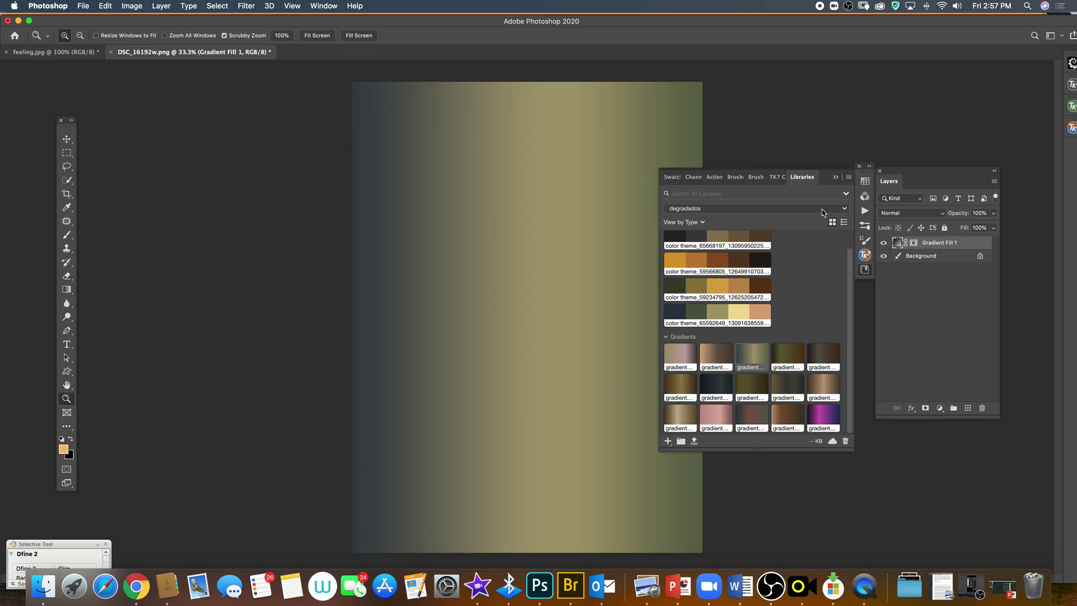
click(836, 177)
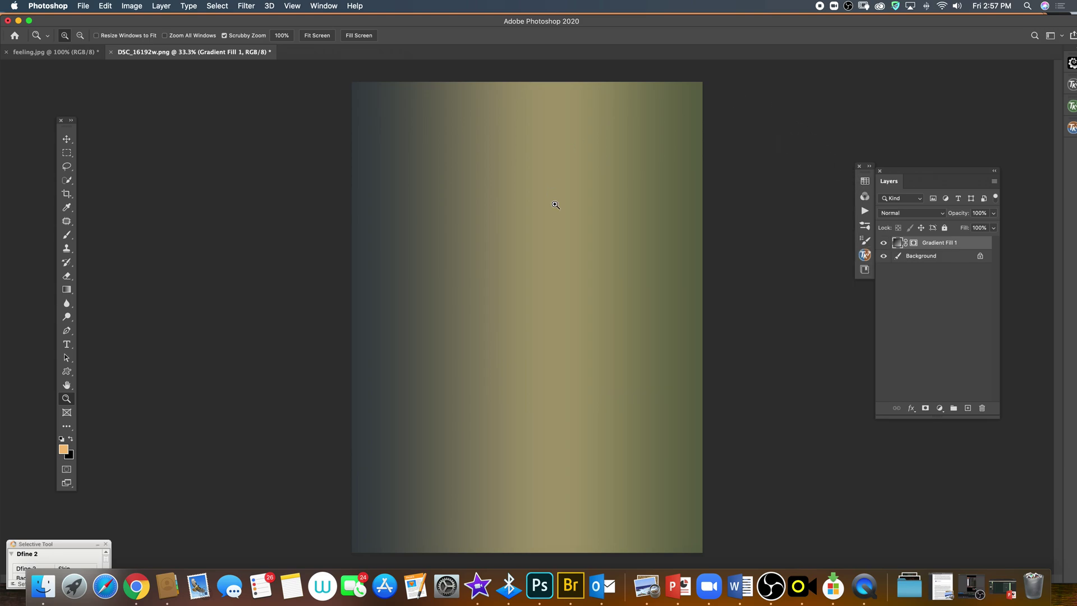
- In Gradient Fill 1's settings, try the angle, reflected and diamond styles, then settle on Radial
double_click(899, 242)
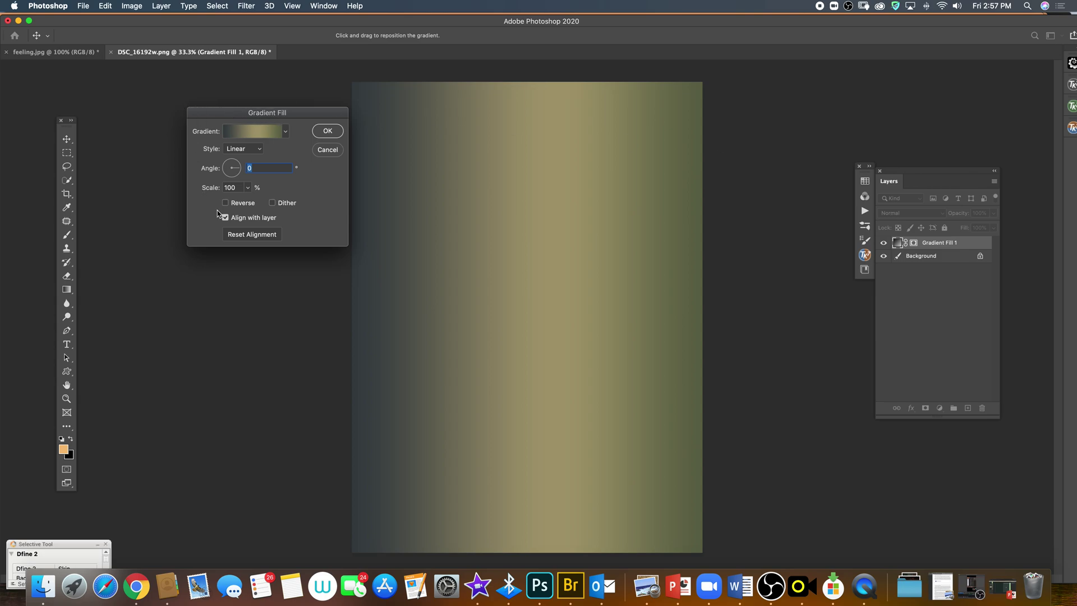
click(286, 132)
click(303, 129)
click(244, 150)
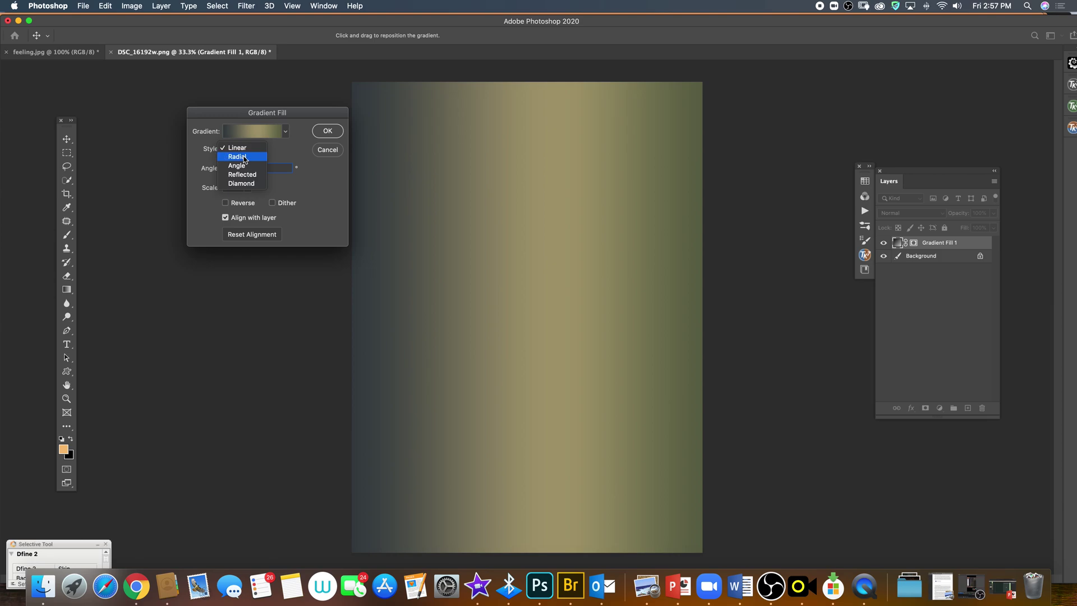
click(237, 157)
click(257, 150)
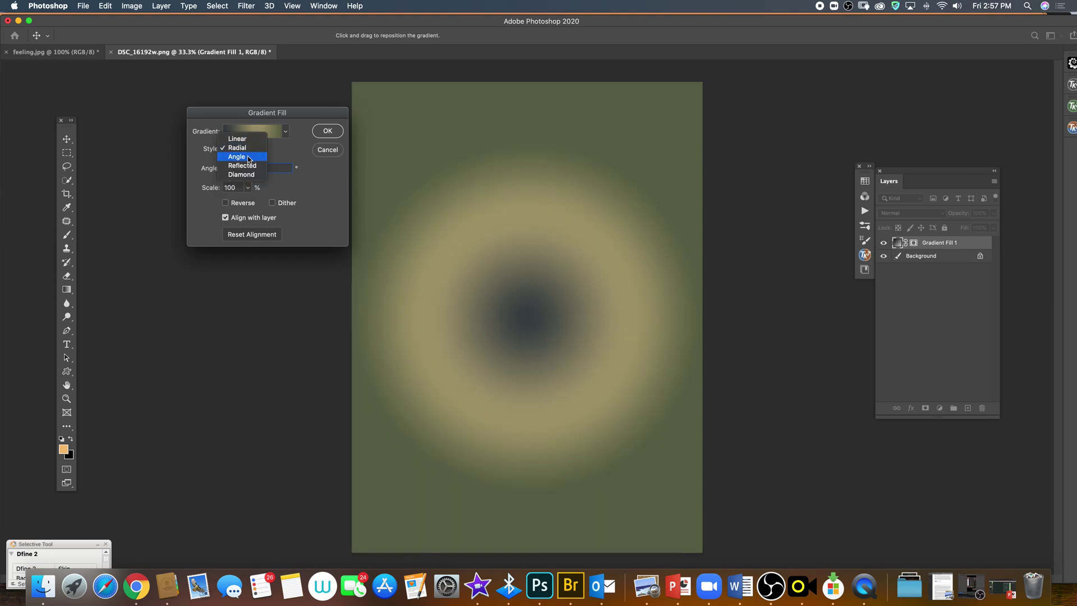
click(251, 158)
click(254, 152)
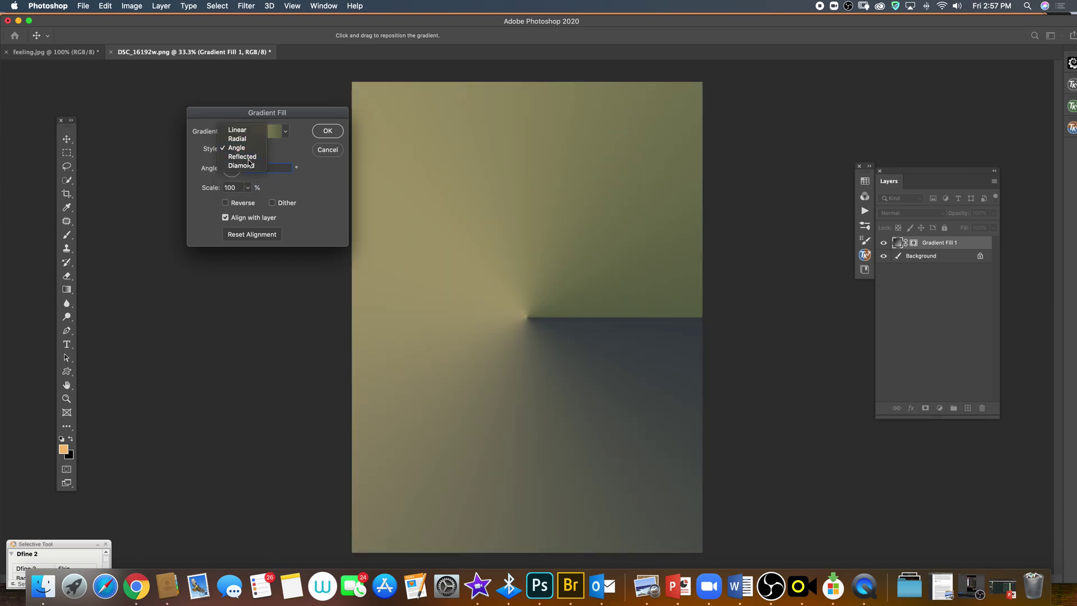
click(252, 157)
click(253, 151)
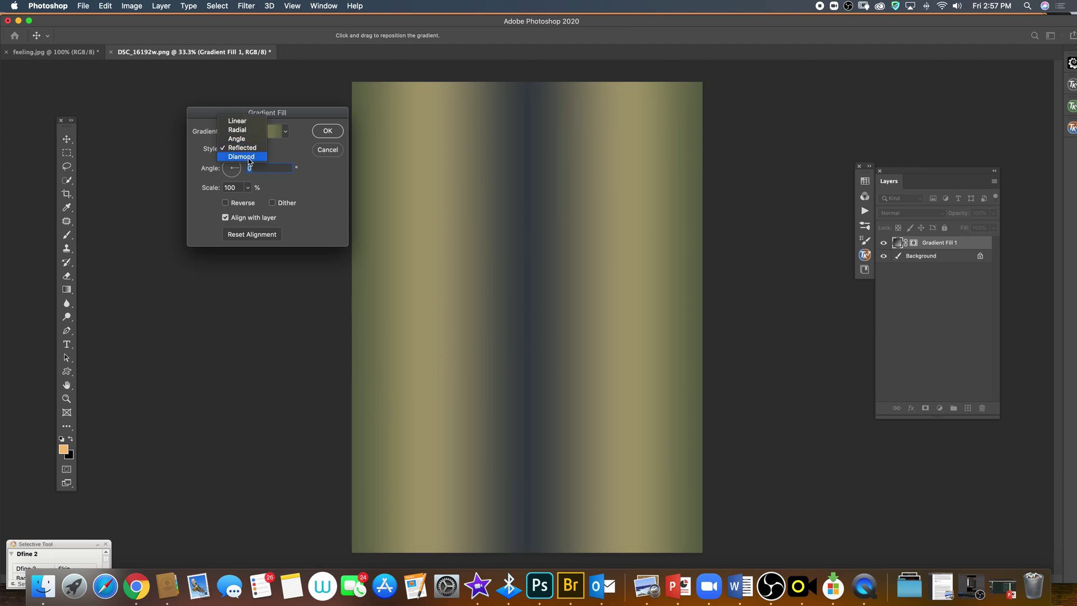
click(250, 161)
click(250, 150)
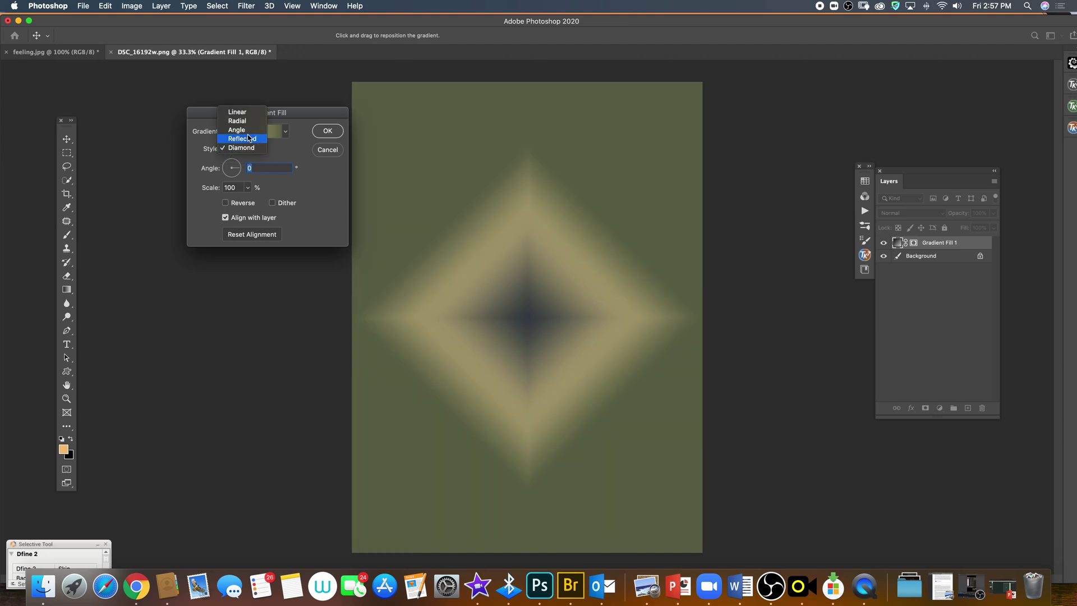
click(247, 130)
click(246, 149)
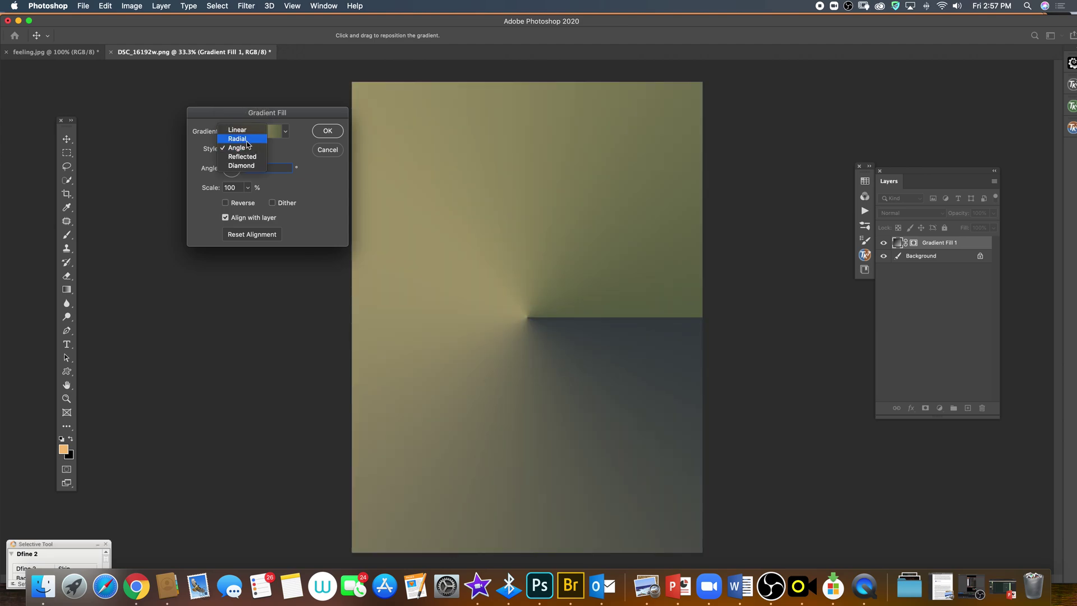
click(247, 140)
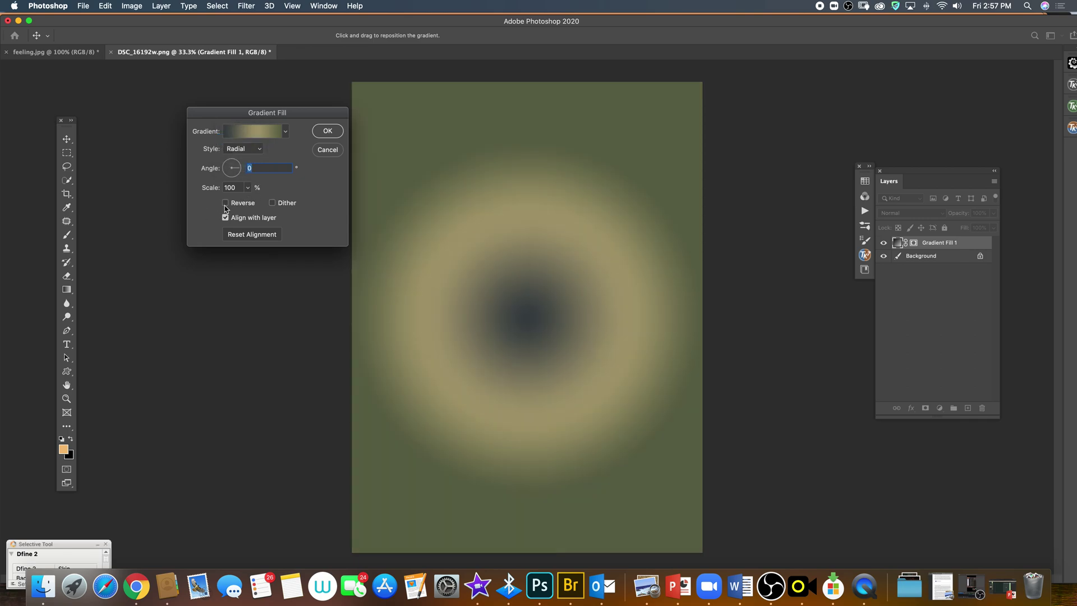
- Reverse the radial gradient, set its scale to 264%, and confirm
click(225, 204)
click(226, 204)
click(226, 203)
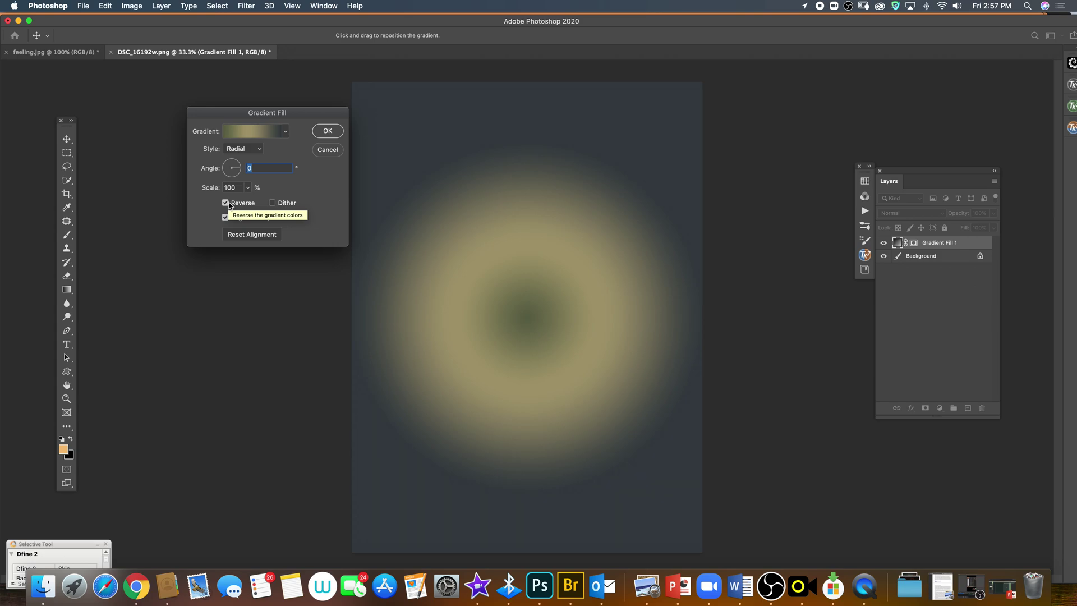
click(248, 187)
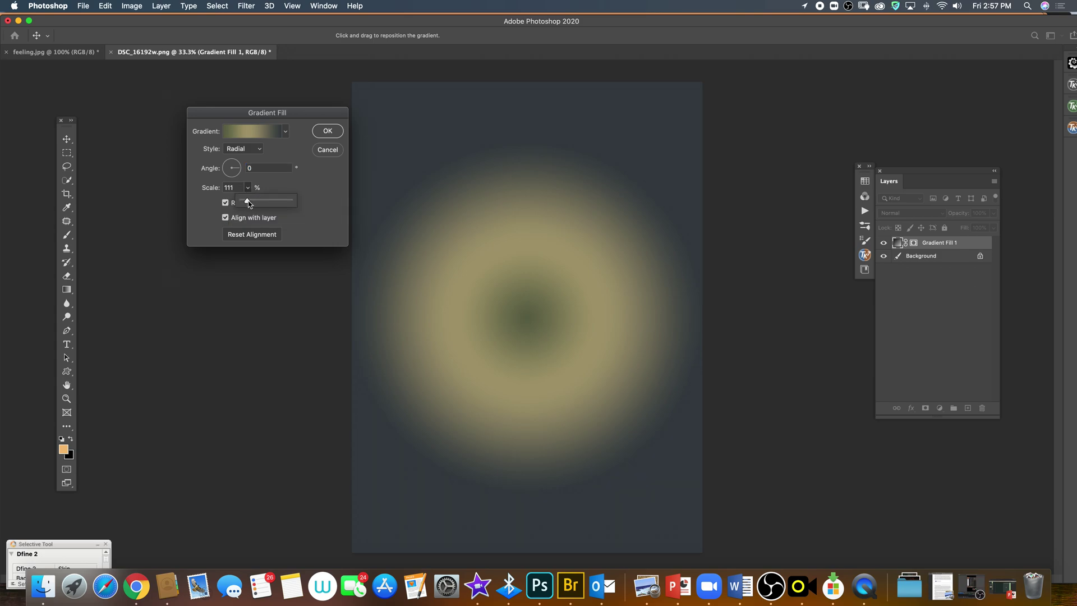
drag(245, 201, 255, 203)
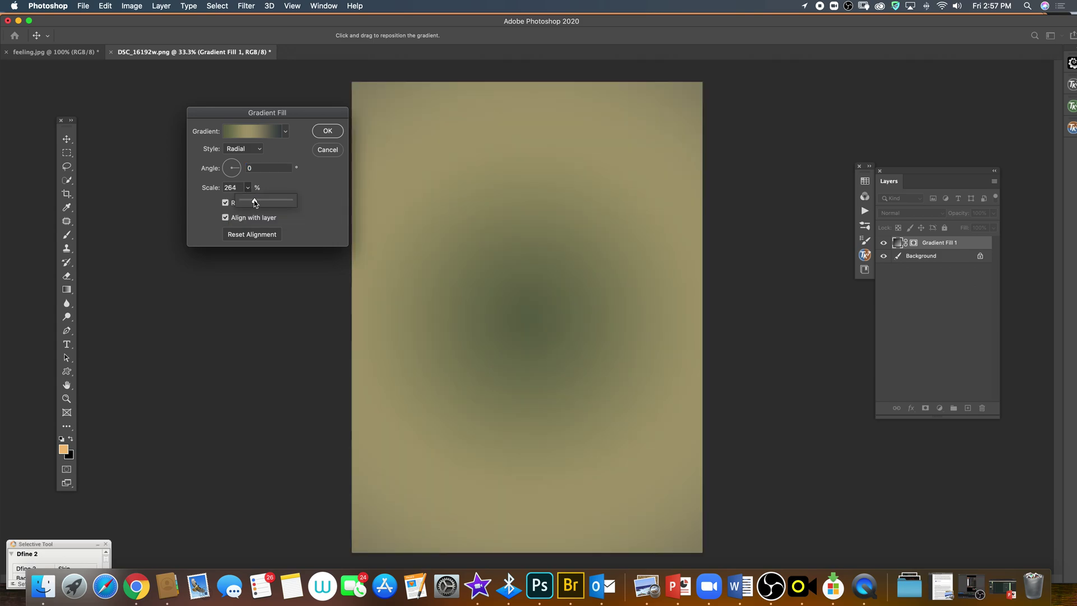
click(225, 205)
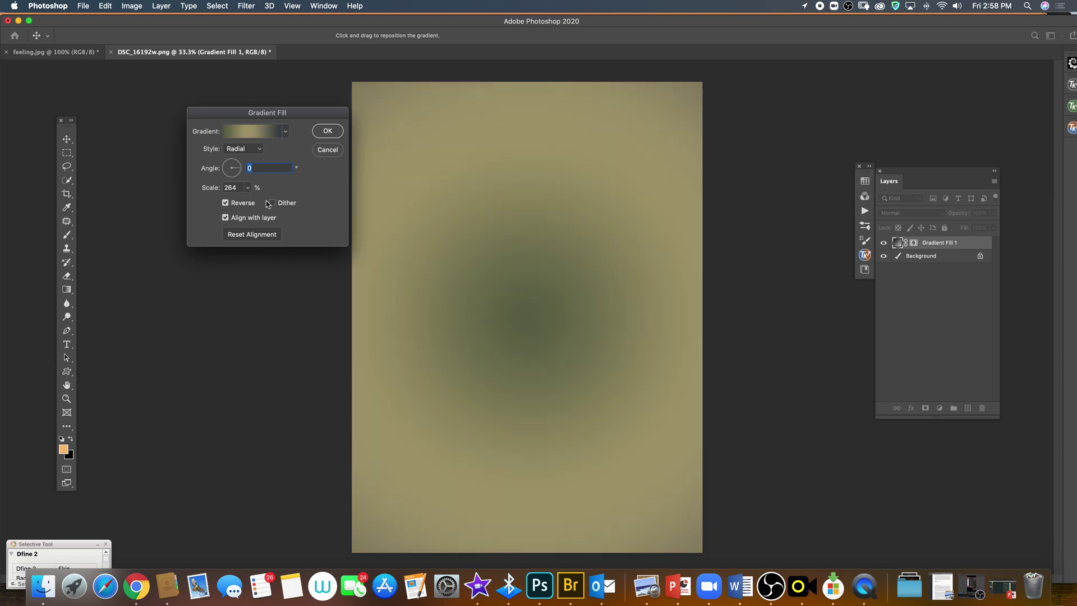
click(327, 131)
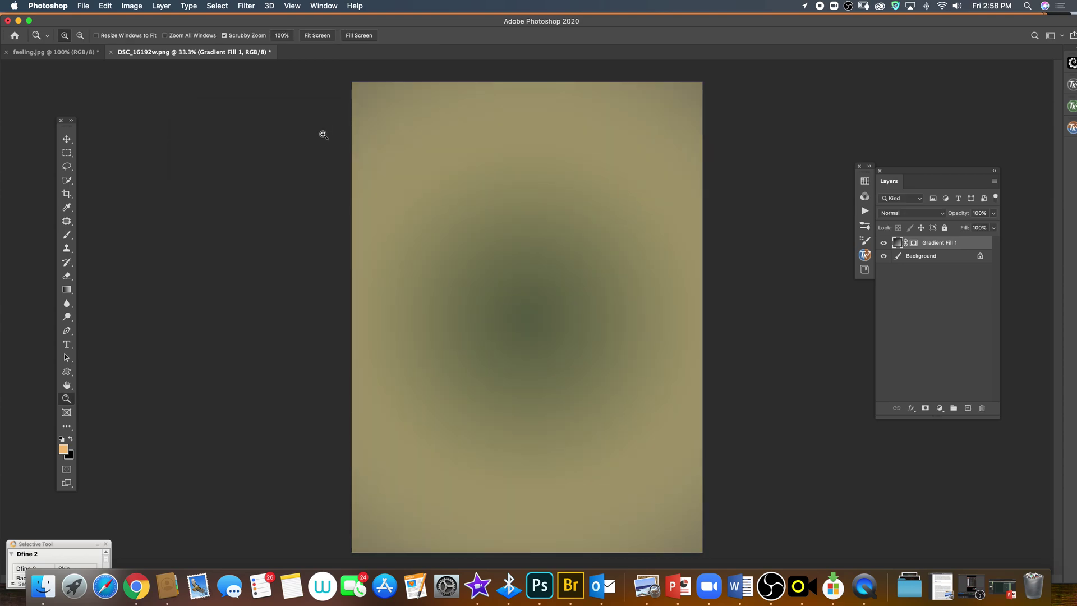
- Blend Gradient Fill 1 in Soft Light and raise its opacity to 46%
click(913, 213)
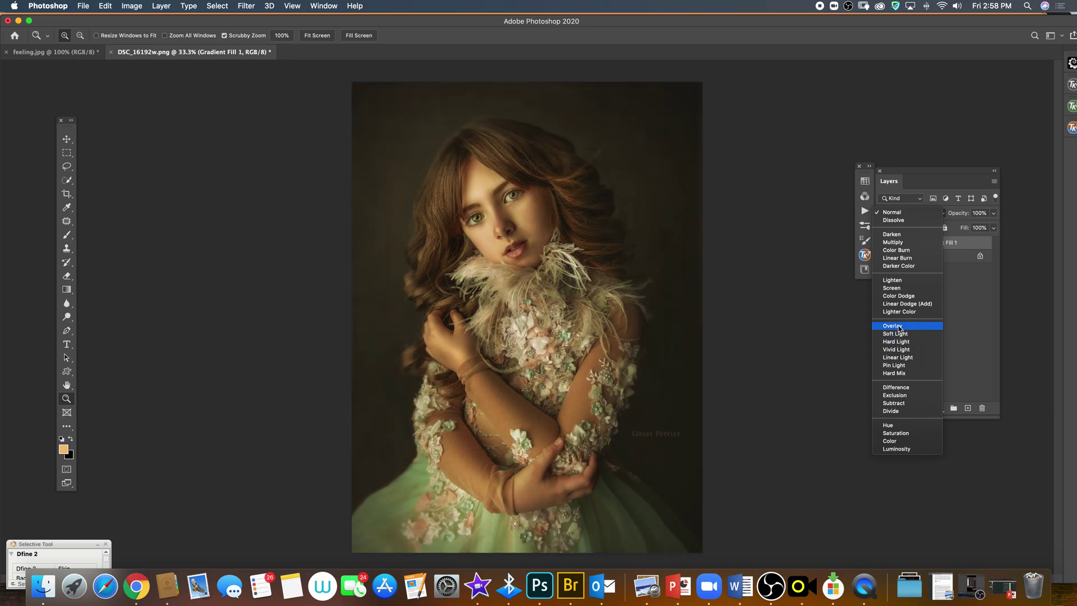
click(896, 333)
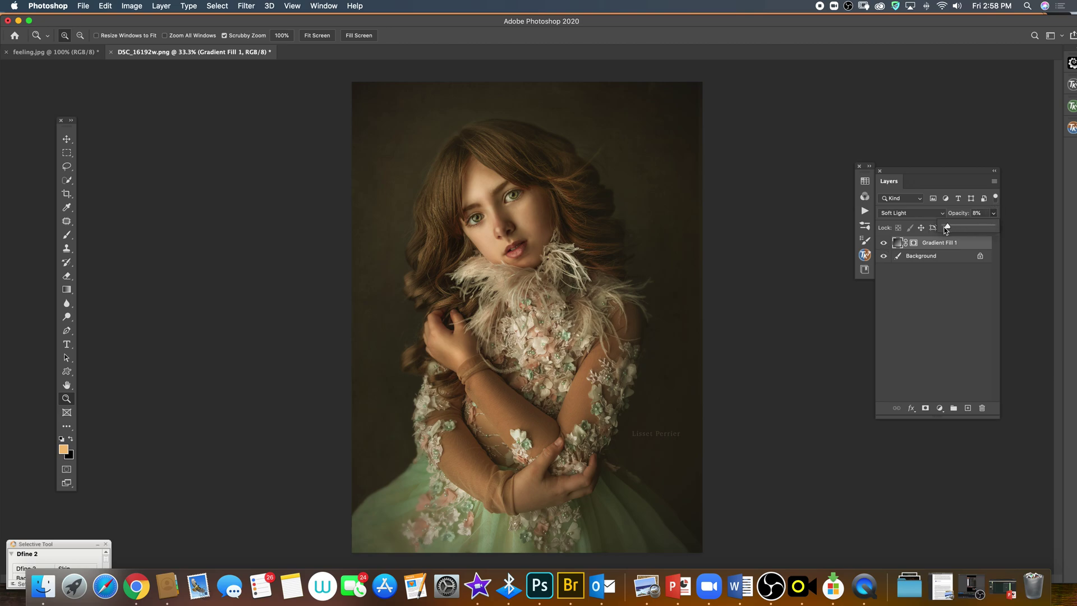
drag(947, 228, 962, 227)
click(864, 210)
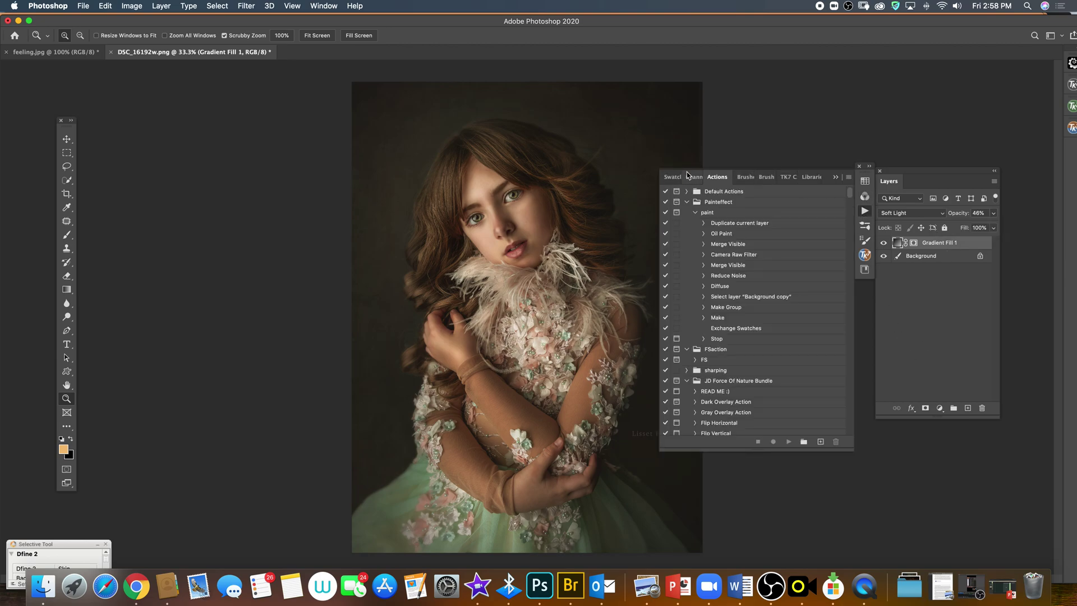
- Preview several library gradients on the fill, settling on a dark olive one
click(810, 179)
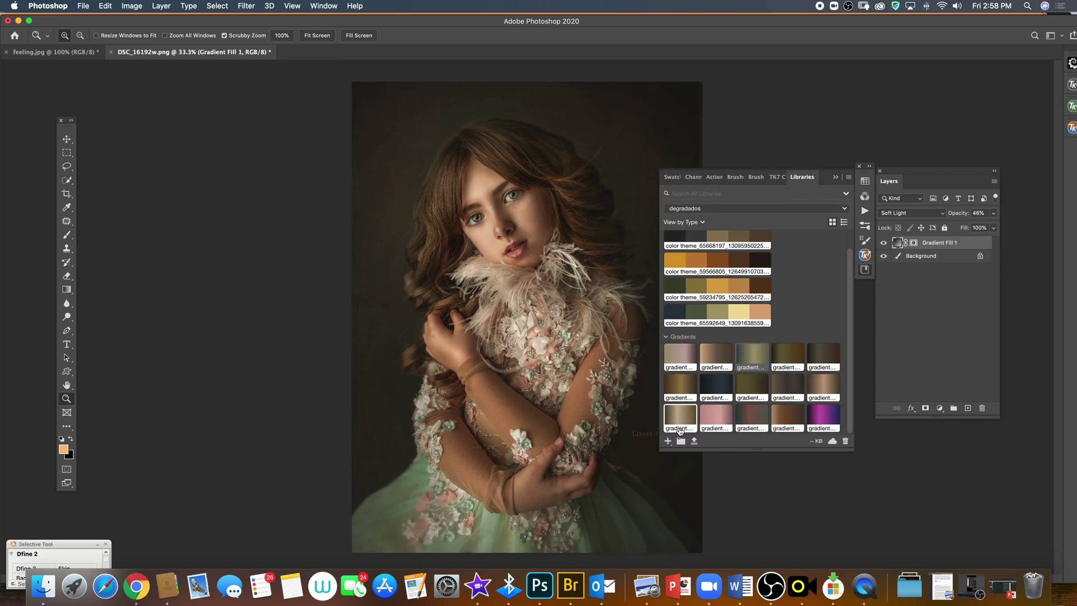
click(718, 418)
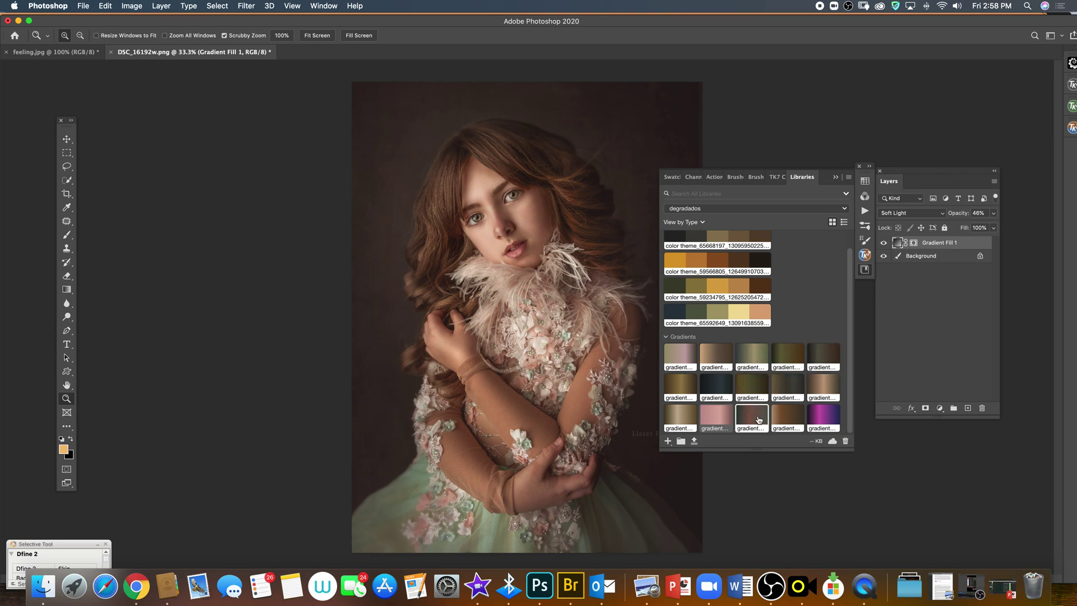
click(757, 418)
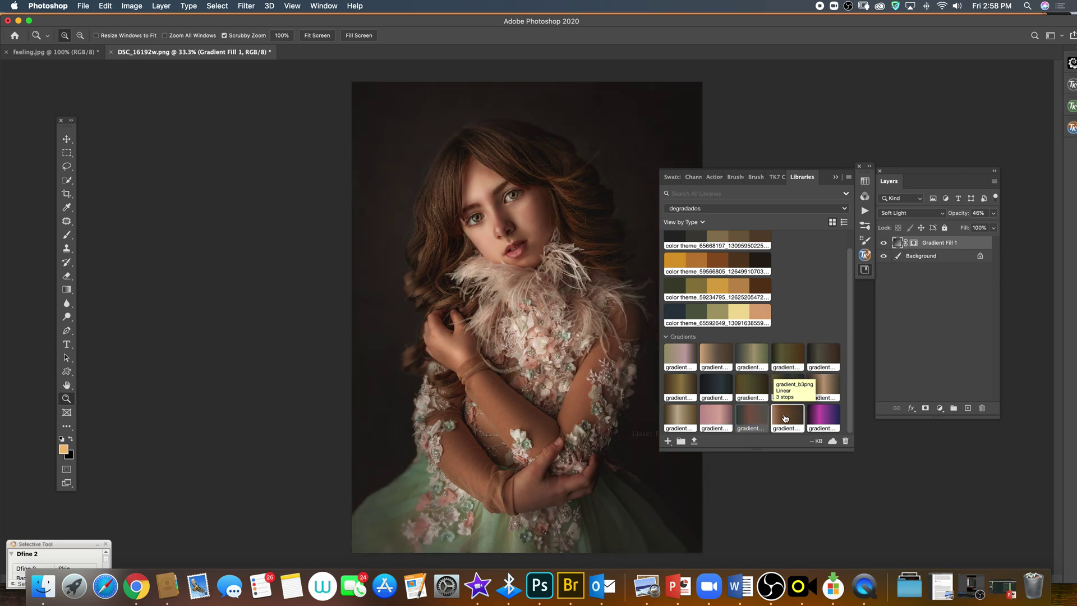
click(826, 388)
click(755, 385)
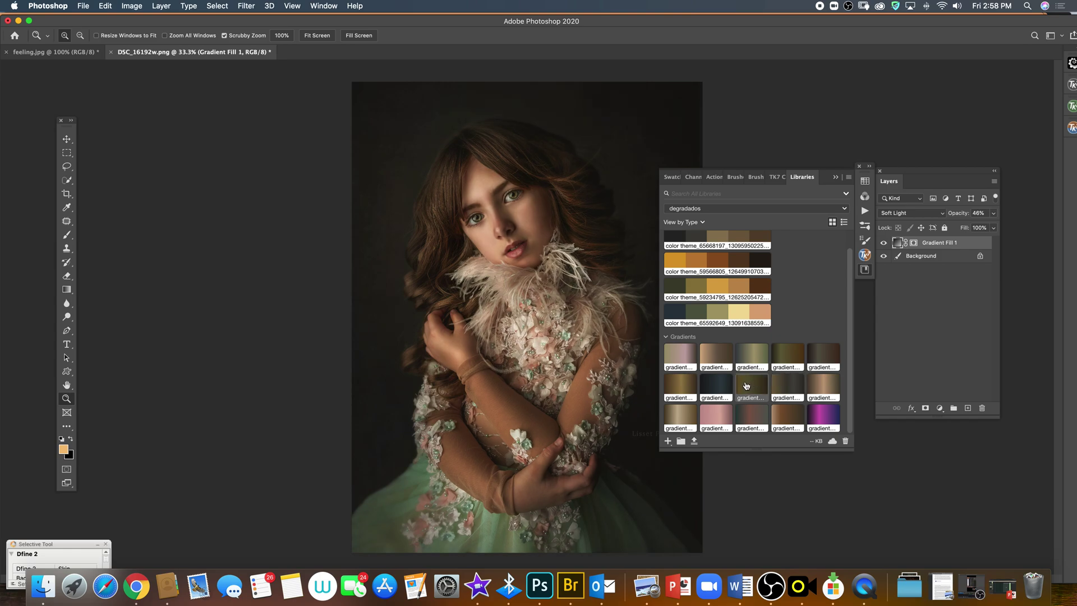
- Add a new layer filled with the dark teal-to-rose library gradient as Gradient Fill 2
click(968, 408)
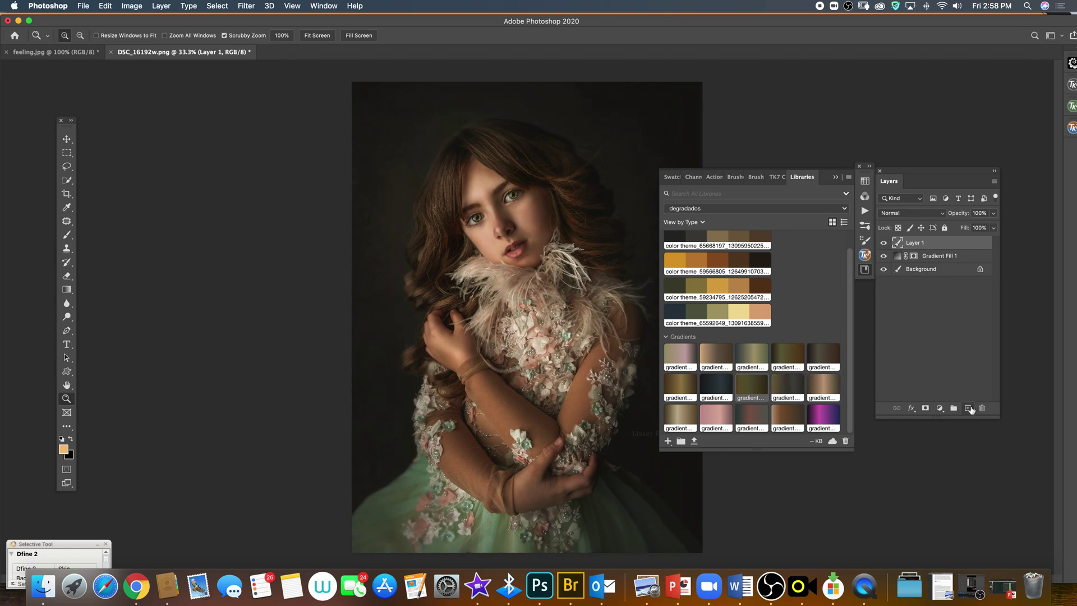
click(711, 418)
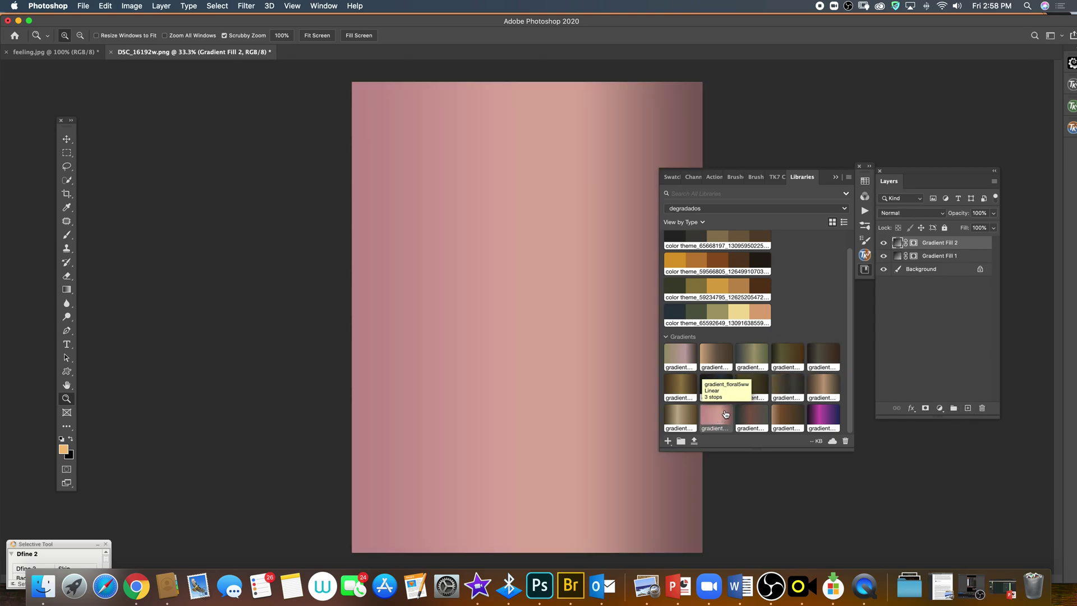
click(760, 419)
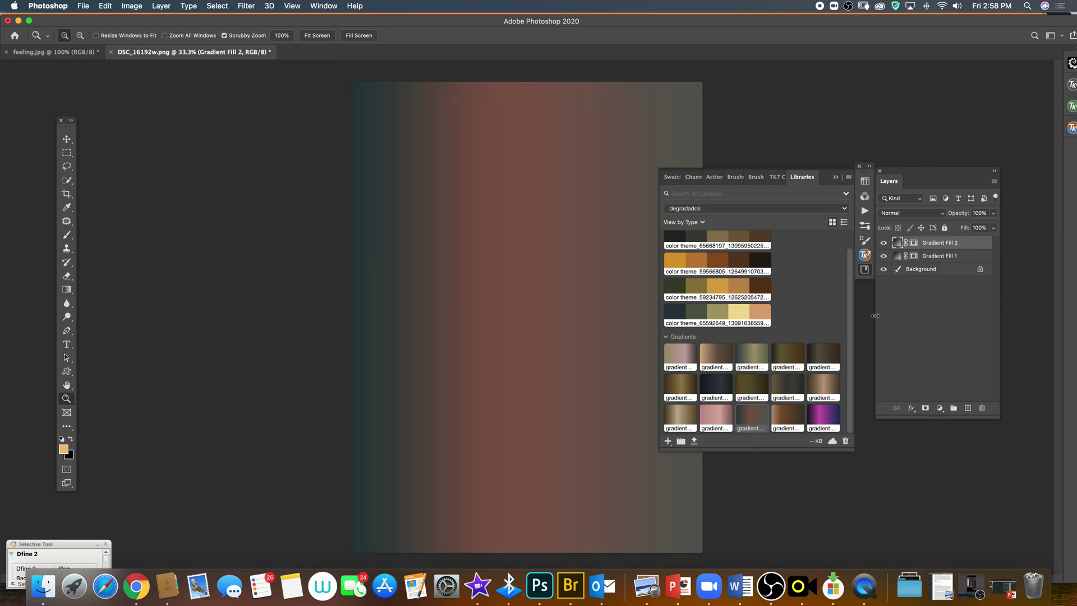
click(864, 269)
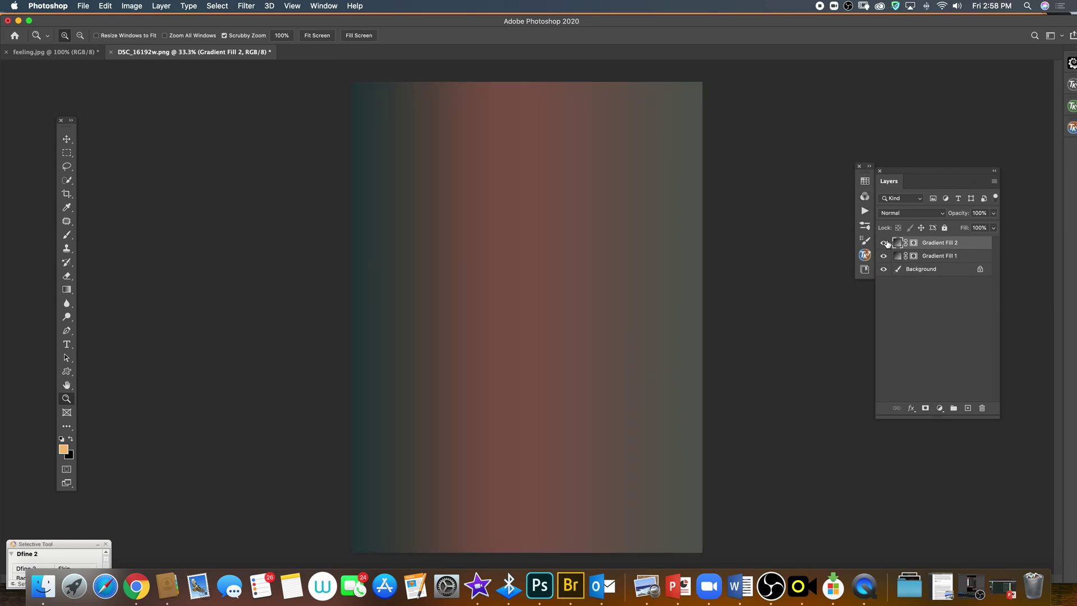
double_click(899, 243)
- Make Gradient Fill 2 a reversed radial gradient at 506% scale
click(247, 149)
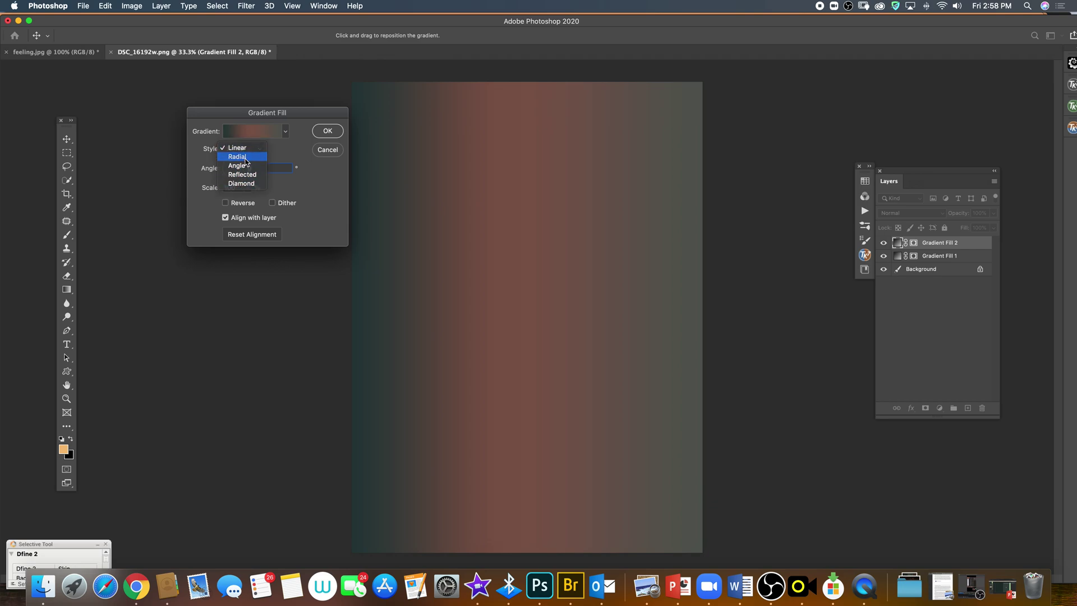
click(240, 157)
click(226, 203)
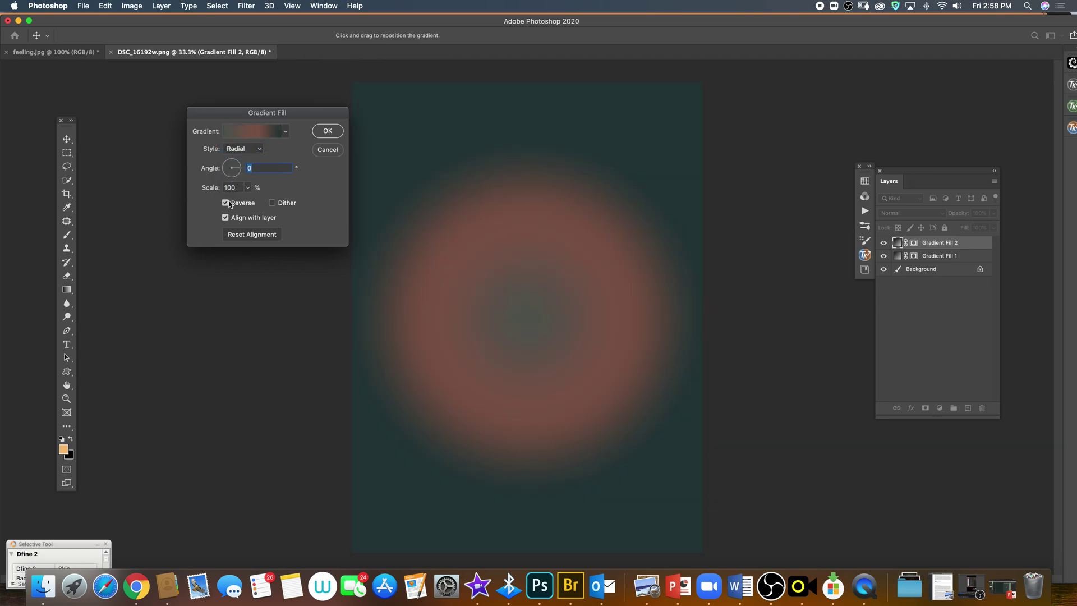
click(248, 188)
drag(249, 202, 267, 202)
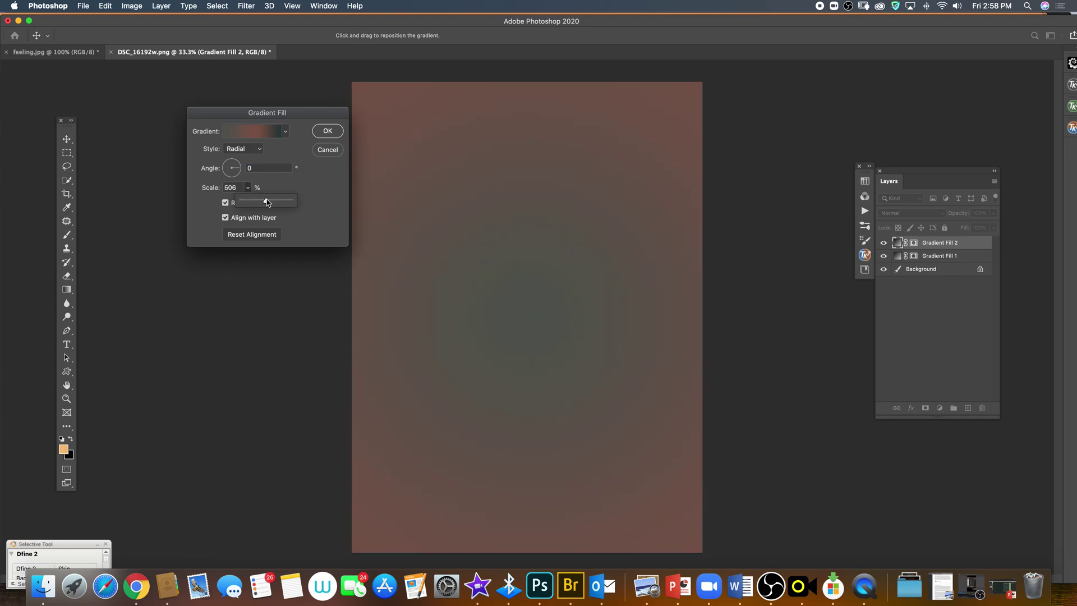
- In the Gradient Editor, recolour the left stop a near-white cream
click(262, 132)
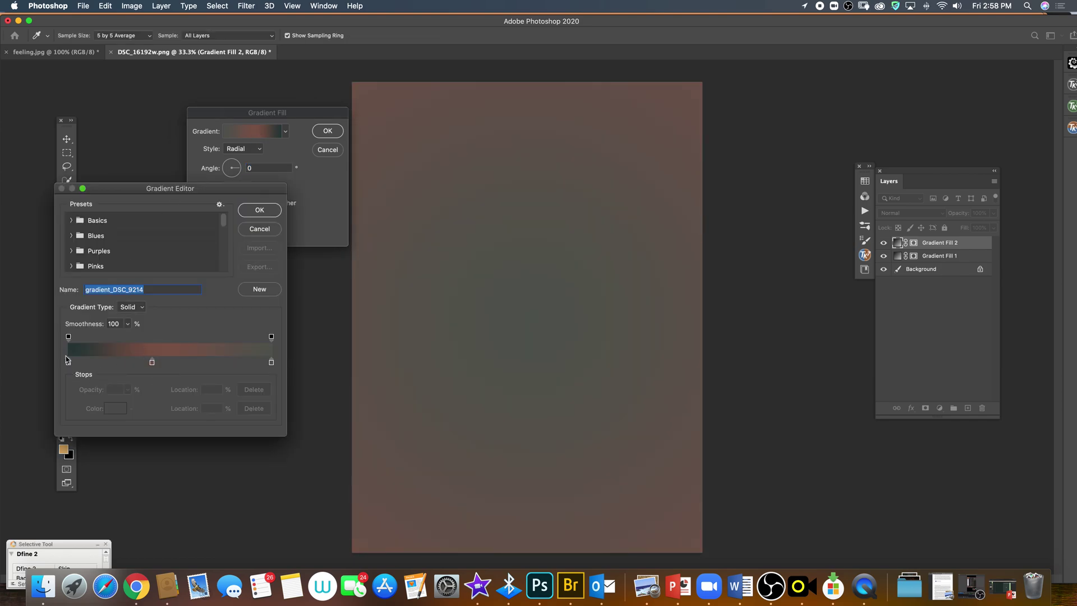
click(69, 363)
click(115, 413)
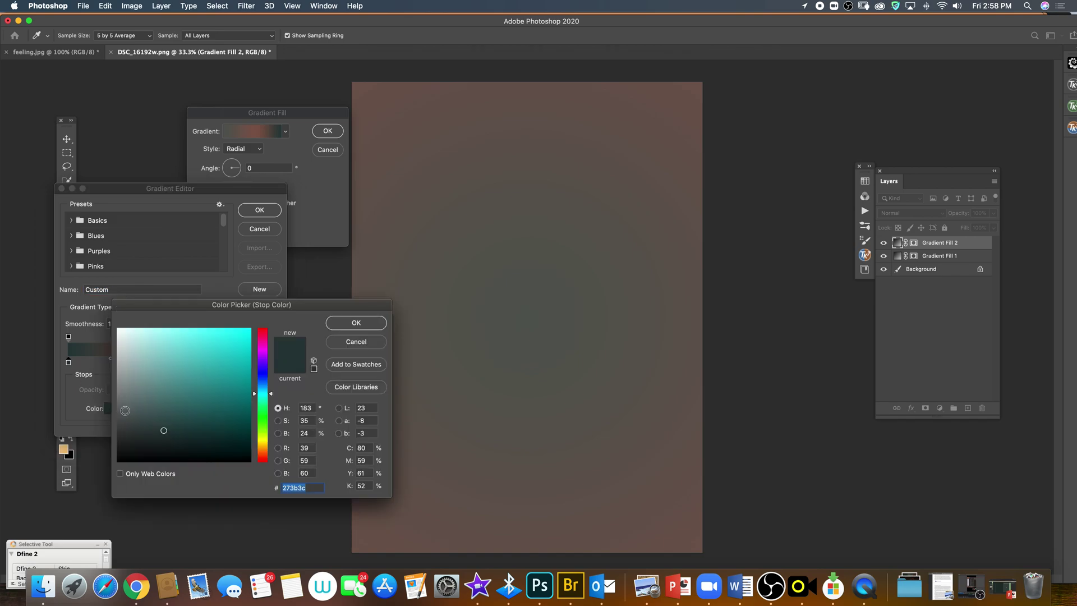
click(263, 440)
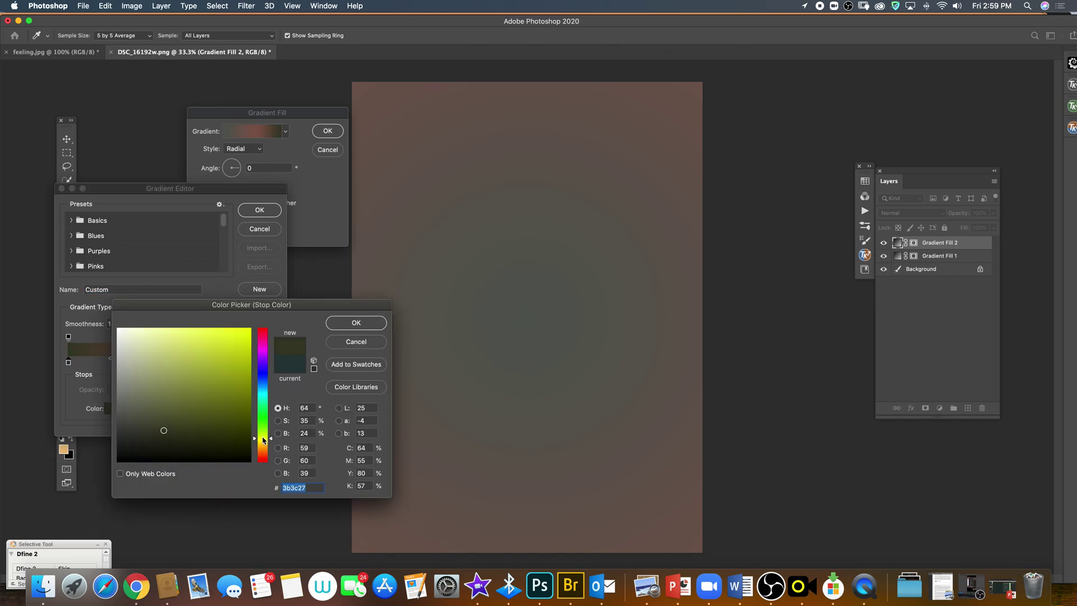
drag(137, 327, 136, 340)
click(342, 324)
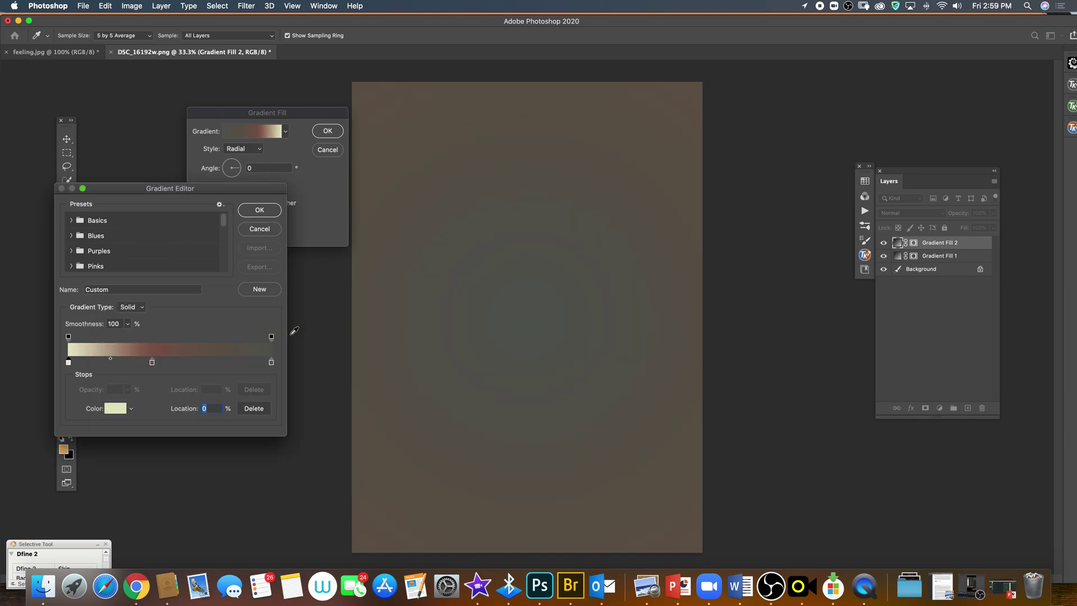
- Recolour the right stop a warm tan, move it to 81%, and add a new end stop
click(272, 364)
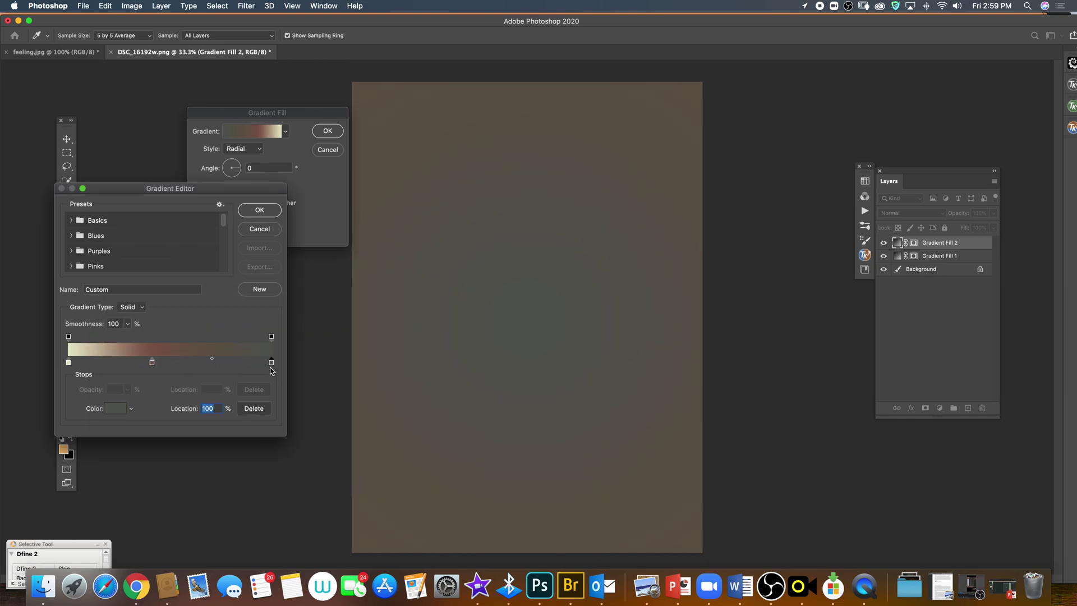
click(114, 412)
click(125, 346)
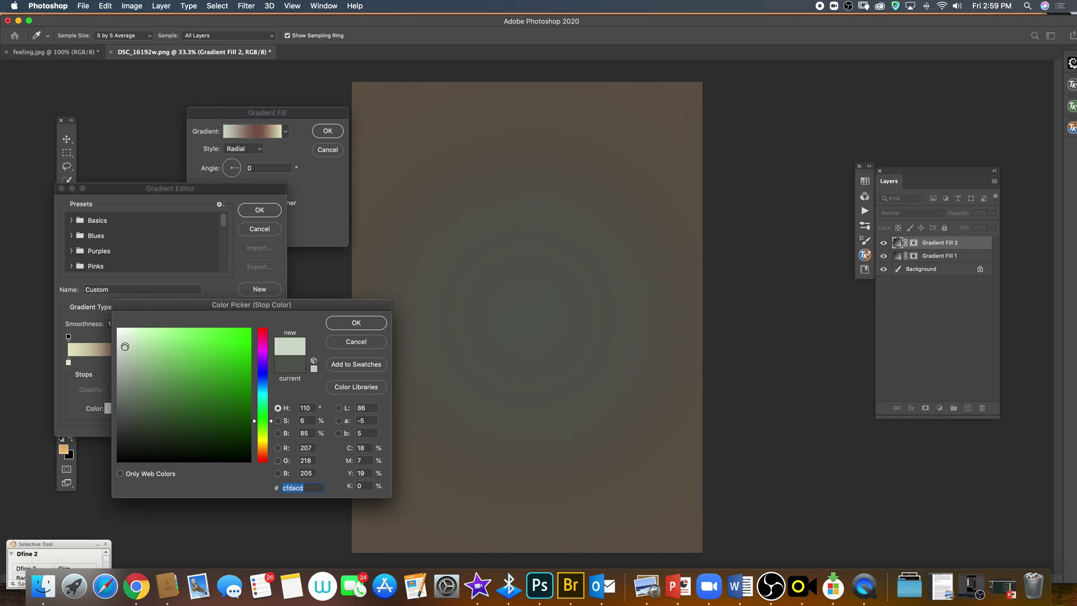
drag(125, 347, 173, 363)
click(265, 453)
click(347, 321)
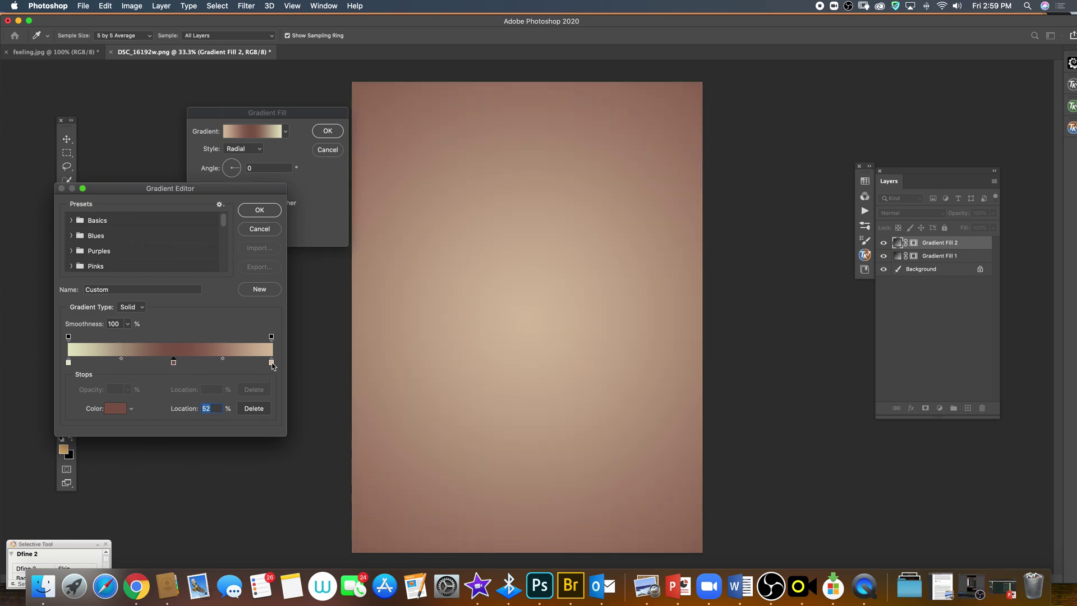
drag(271, 362, 240, 365)
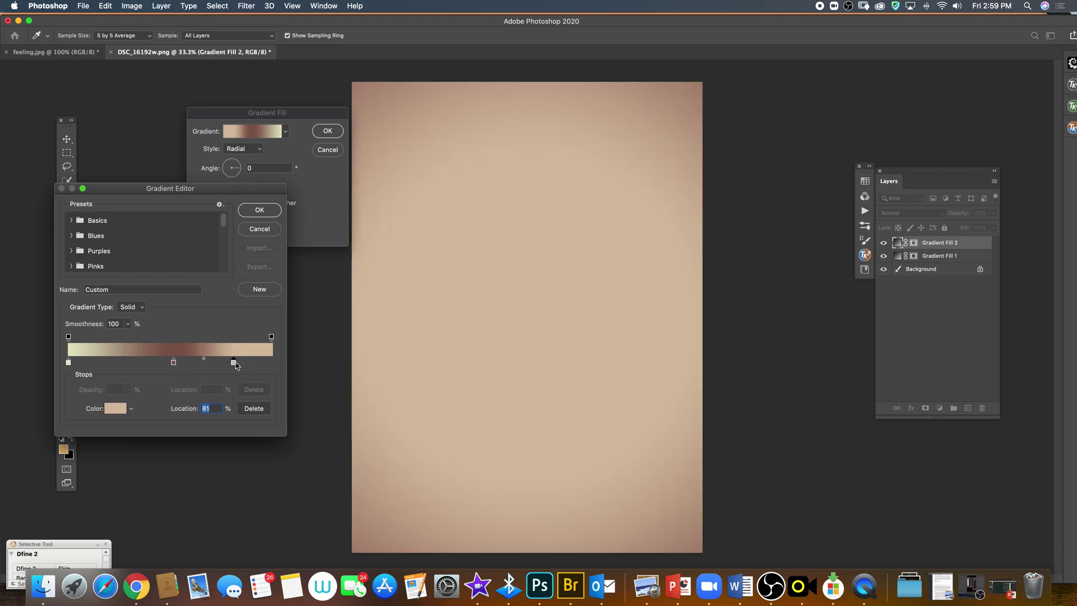
click(271, 363)
- Accept the edited colours, reduce the radial scale to 253%, and confirm Gradient Fill 2
click(258, 211)
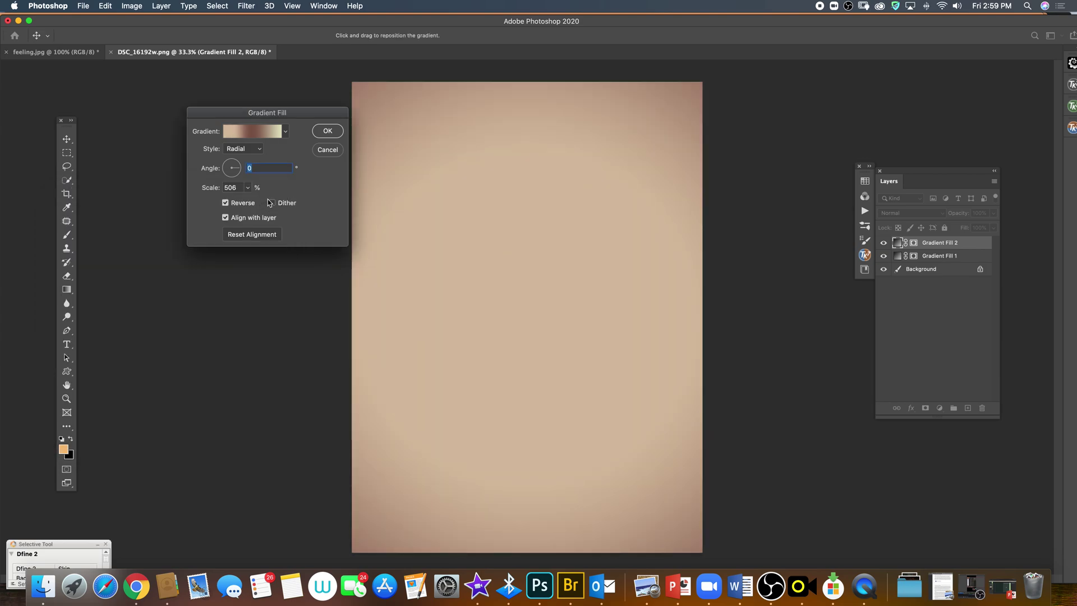
click(256, 149)
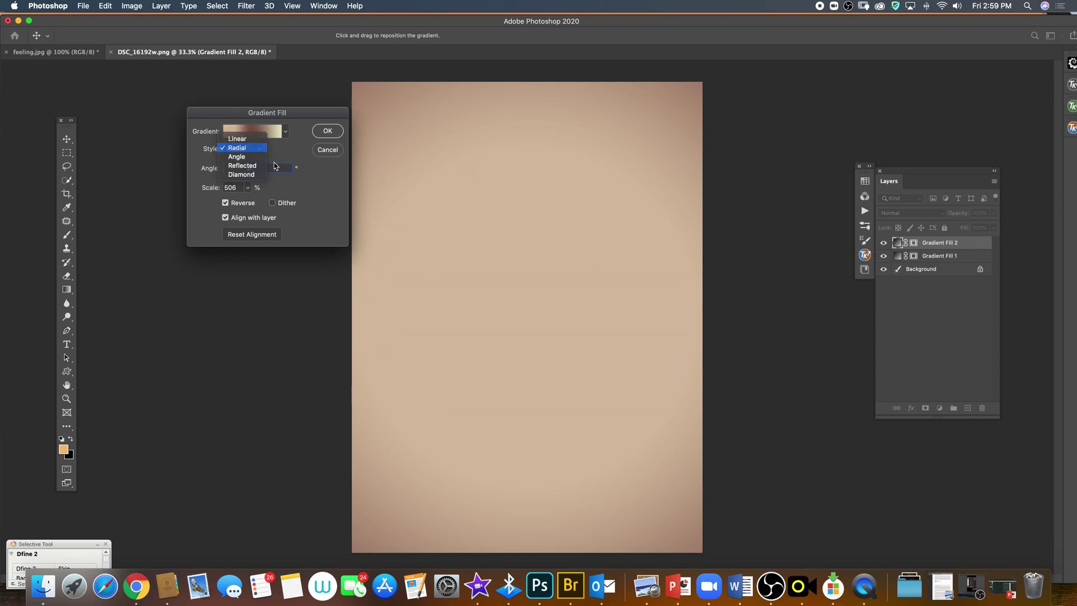
key(Escape)
click(248, 188)
mouse_move(247, 202)
mouse_down()
mouse_move(227, 203)
mouse_move(238, 203)
mouse_up()
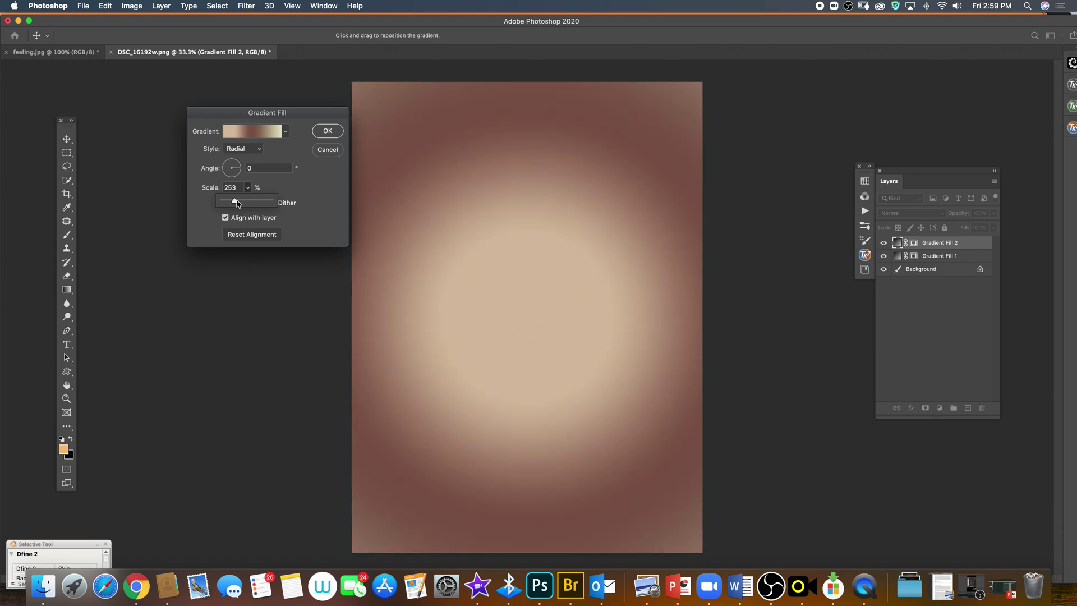
click(327, 135)
click(911, 213)
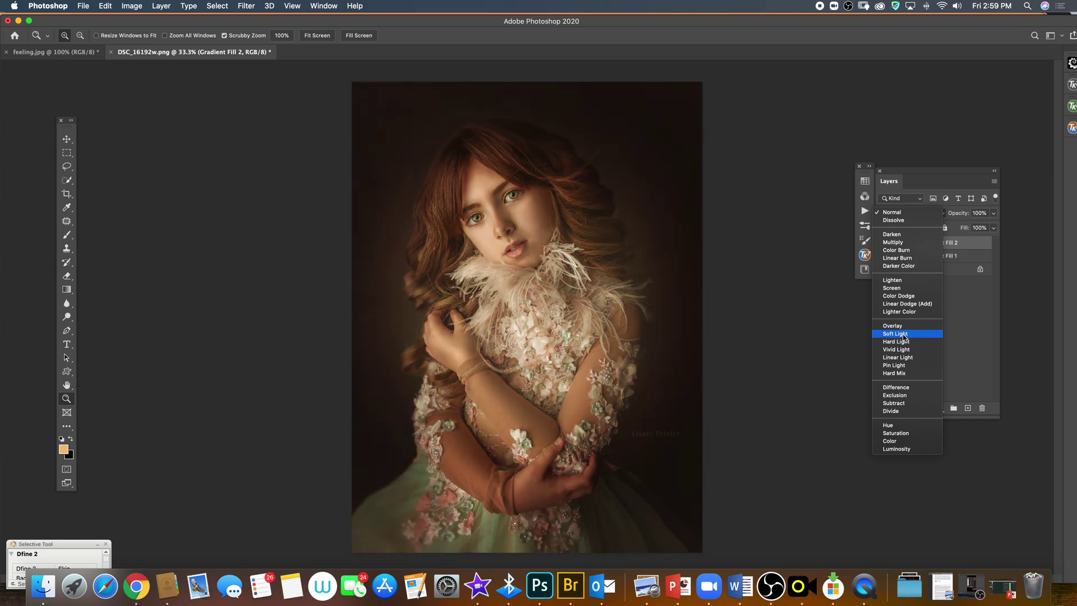
- Set Gradient Fill 2 to Soft Light at about 36% opacity, toggling it to compare the toning
click(903, 334)
click(994, 214)
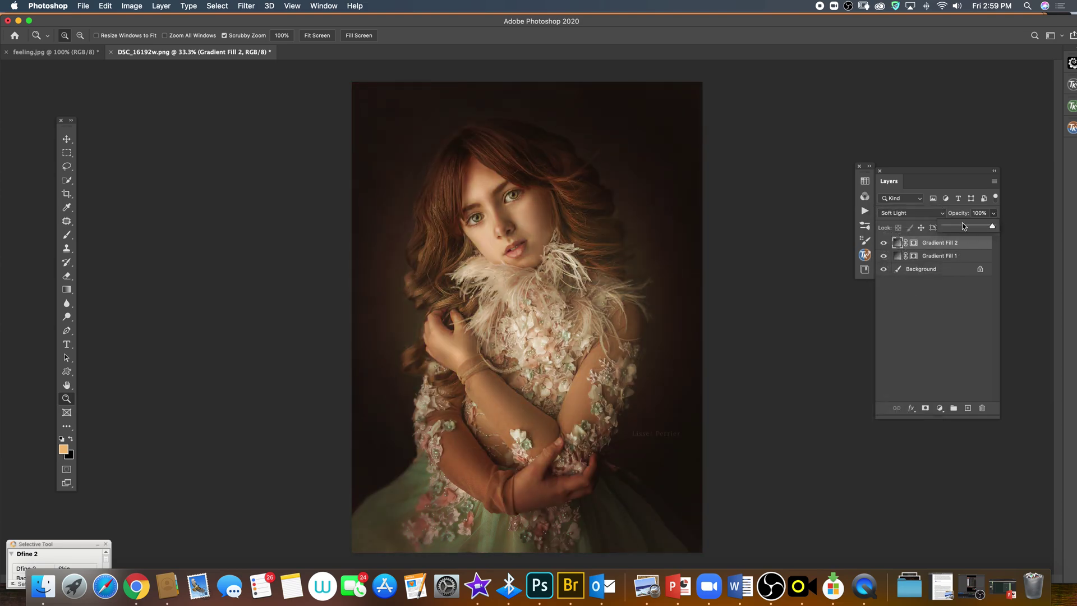
drag(963, 226, 964, 227)
click(883, 242)
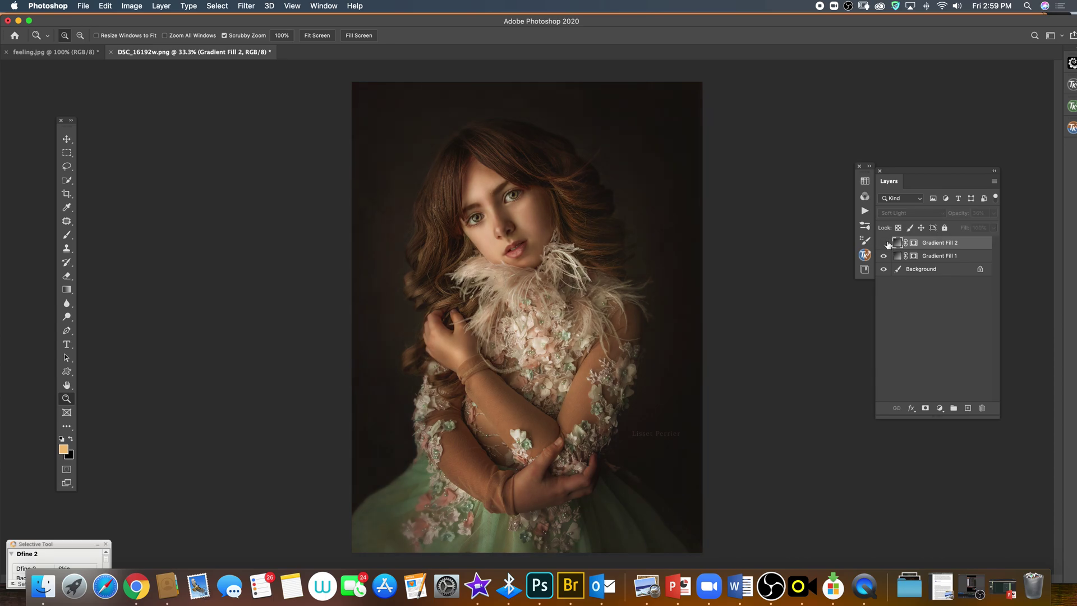
click(883, 242)
click(884, 242)
click(883, 242)
click(884, 243)
click(884, 243)
- Move Gradient Fill 2's radial glow up over the girl's face and hair and commit it
click(67, 139)
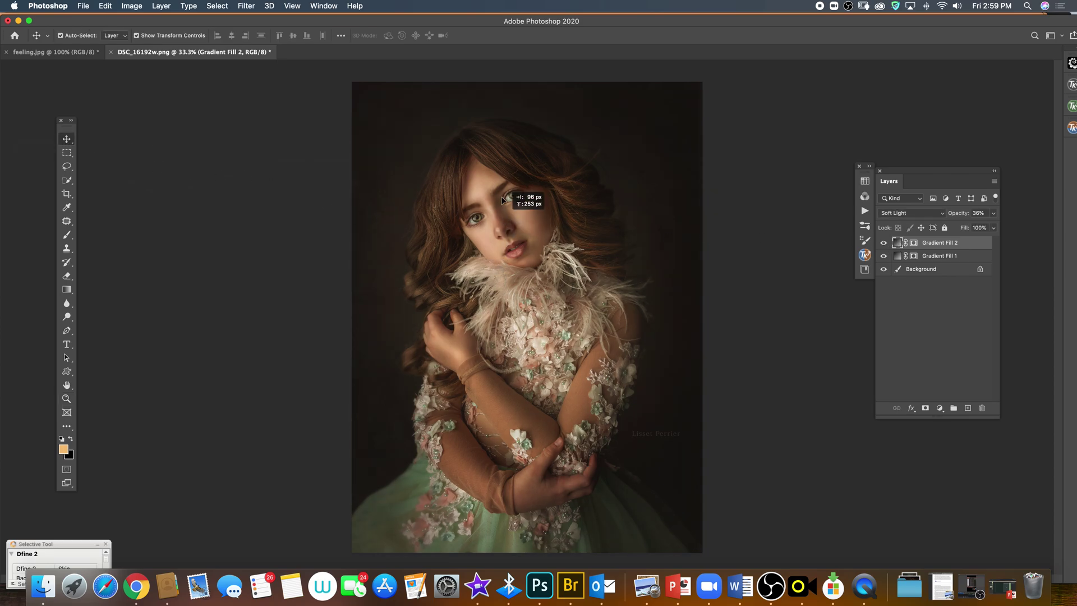
double_click(897, 243)
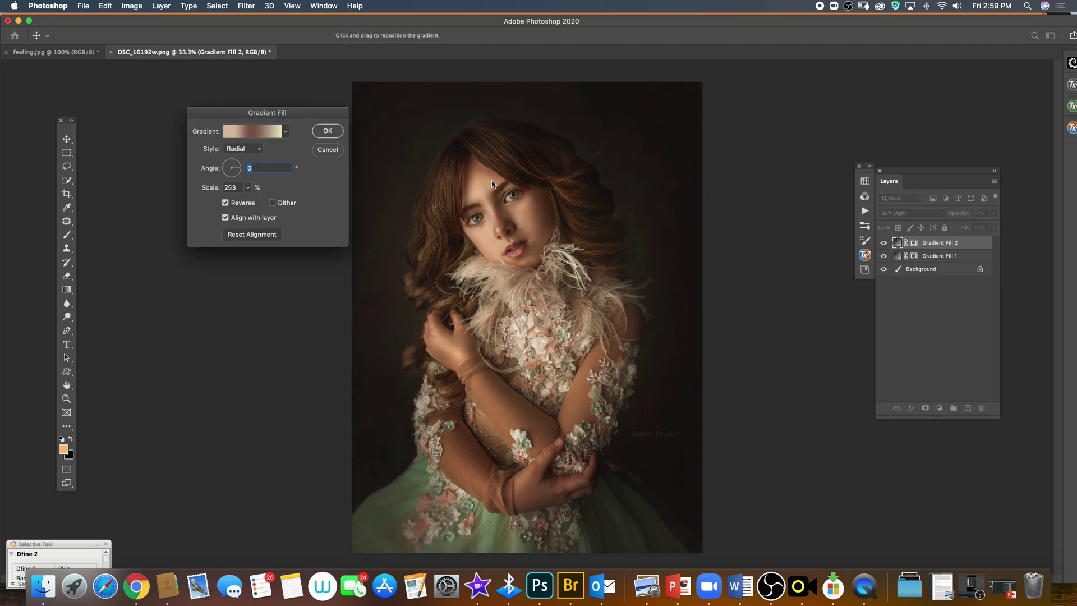
mouse_move(466, 168)
mouse_down()
mouse_move(554, 291)
mouse_move(505, 252)
mouse_move(459, 323)
mouse_move(529, 163)
mouse_move(481, 160)
mouse_up()
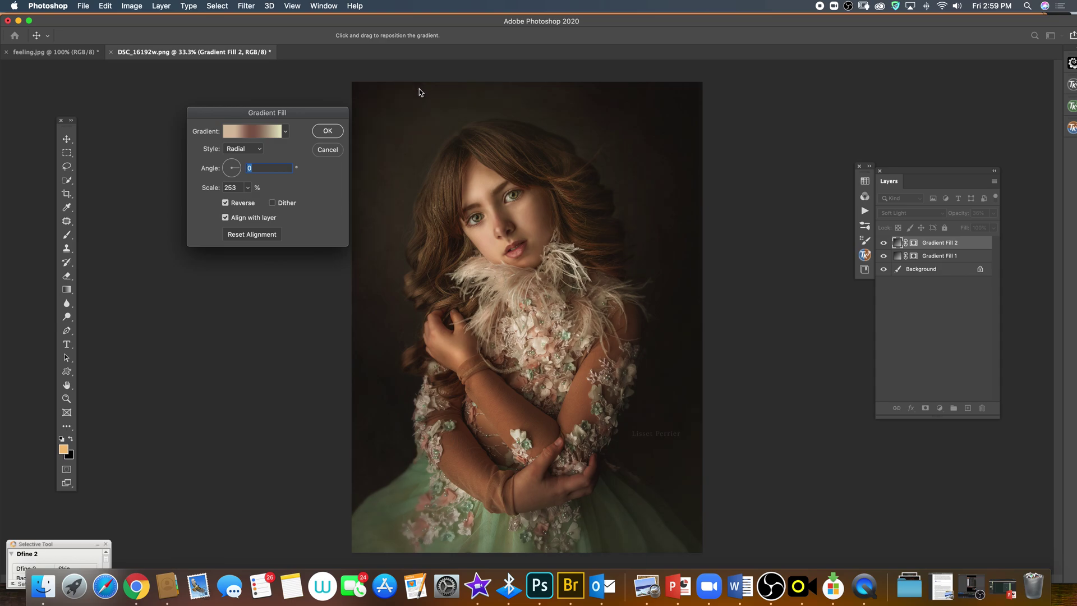
drag(485, 205, 485, 161)
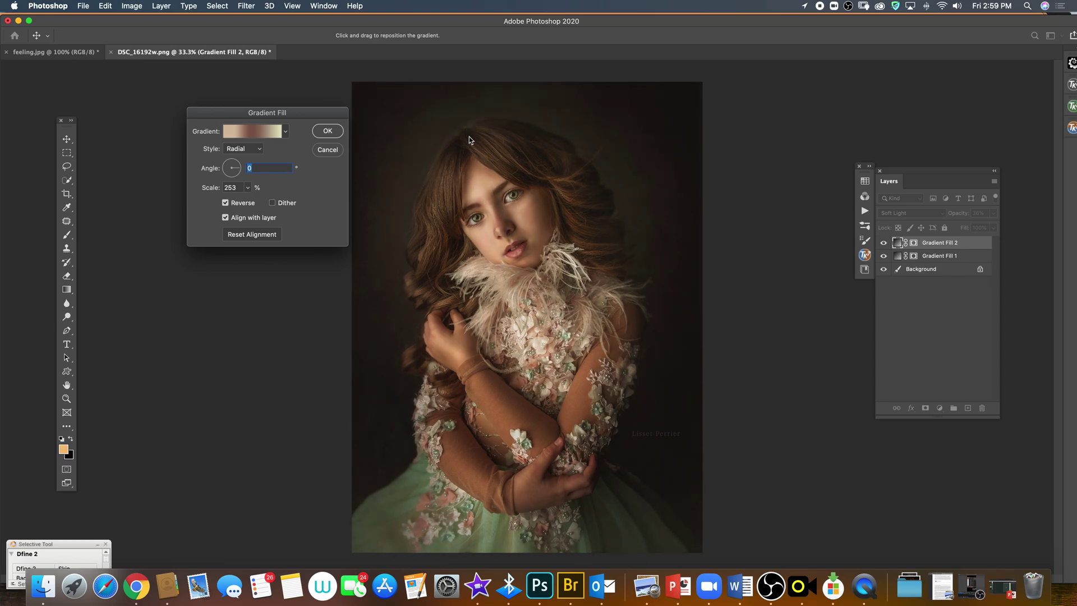
click(335, 130)
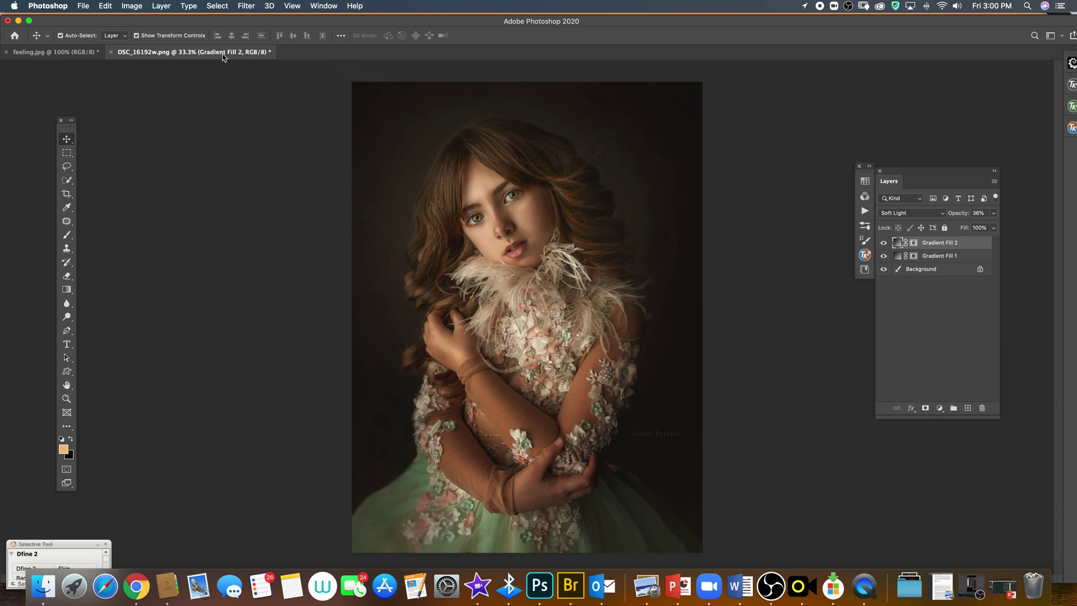
- Switch to feeling.jpg, zoom out to 66.7%, and bring up the degradados gradient library in Libraries
click(56, 52)
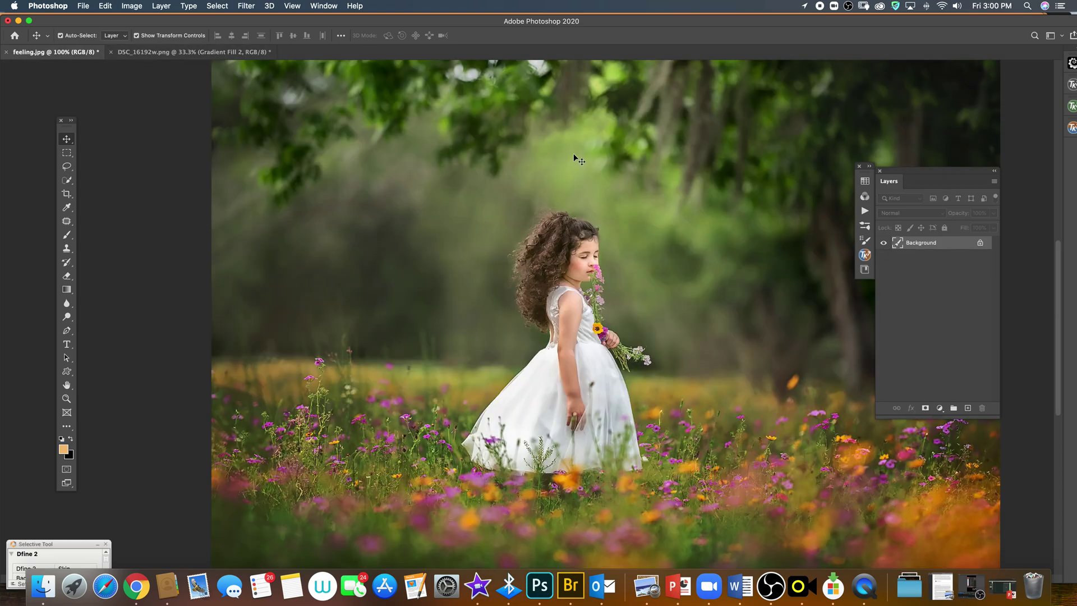
click(67, 398)
right_click(570, 317)
click(599, 371)
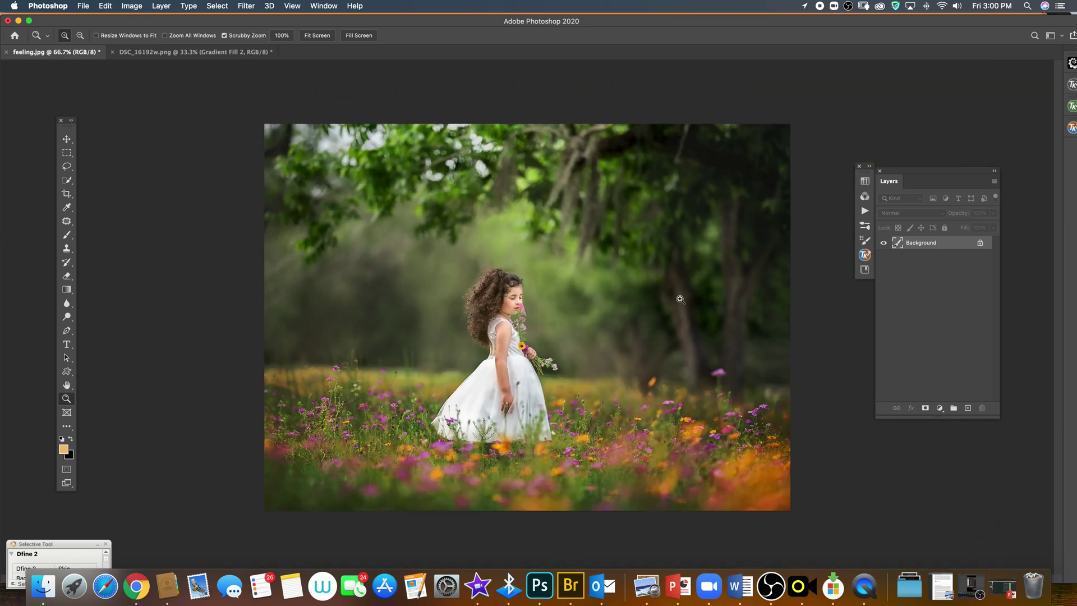
click(866, 212)
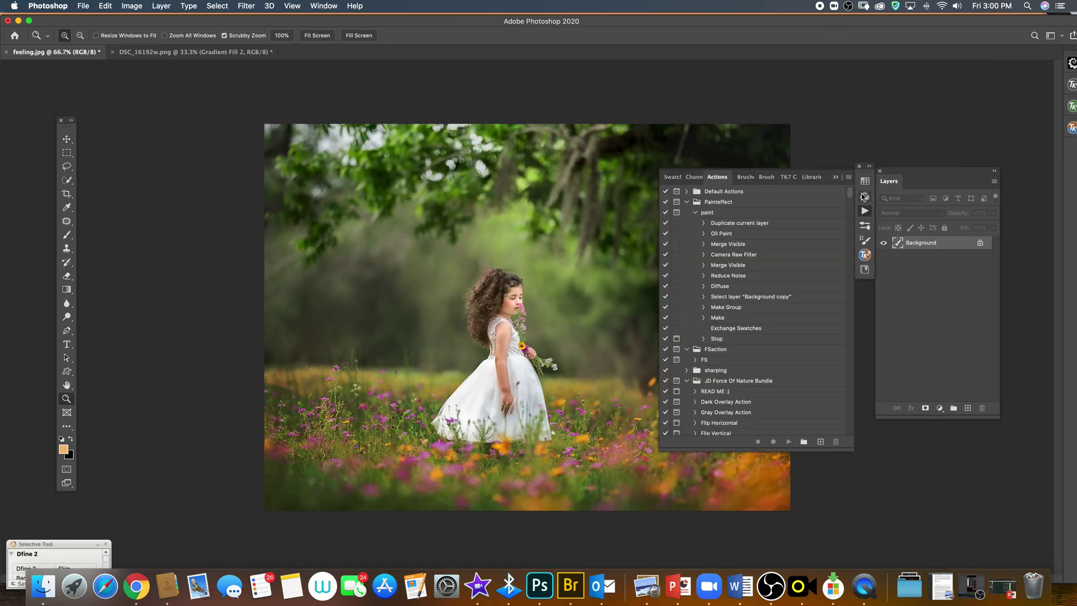
click(808, 178)
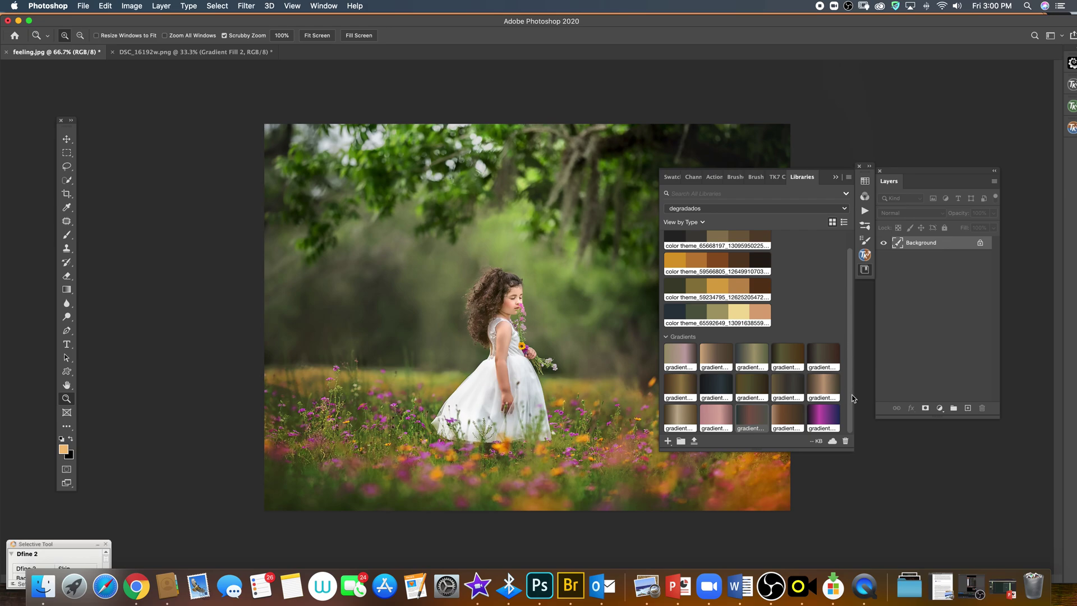
- Try several library gradients as a fill layer, settling on the olive-yellow one for Gradient Fill 1
click(968, 409)
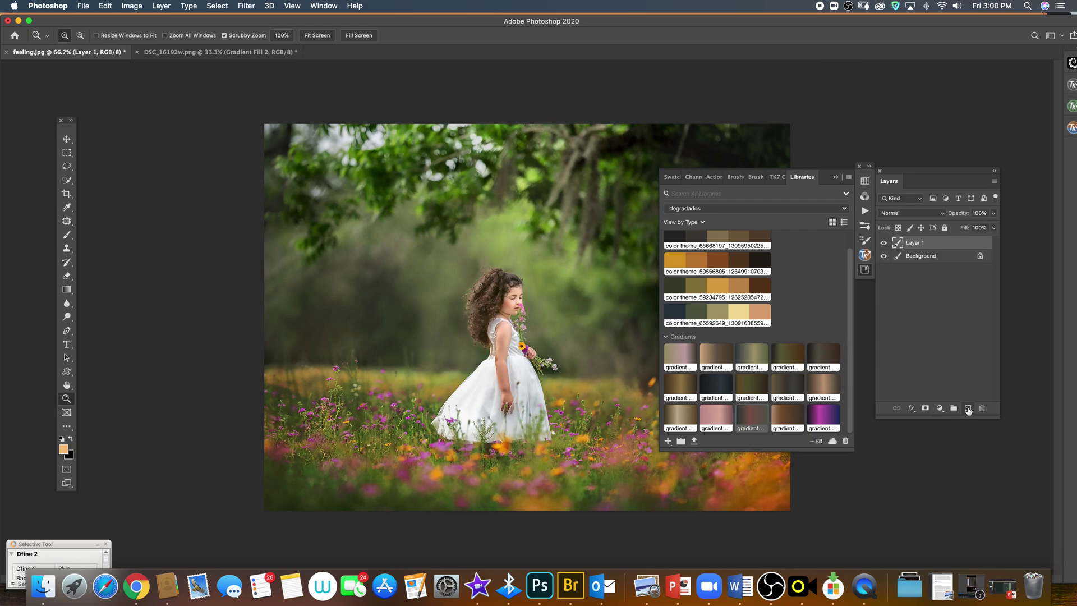
click(720, 417)
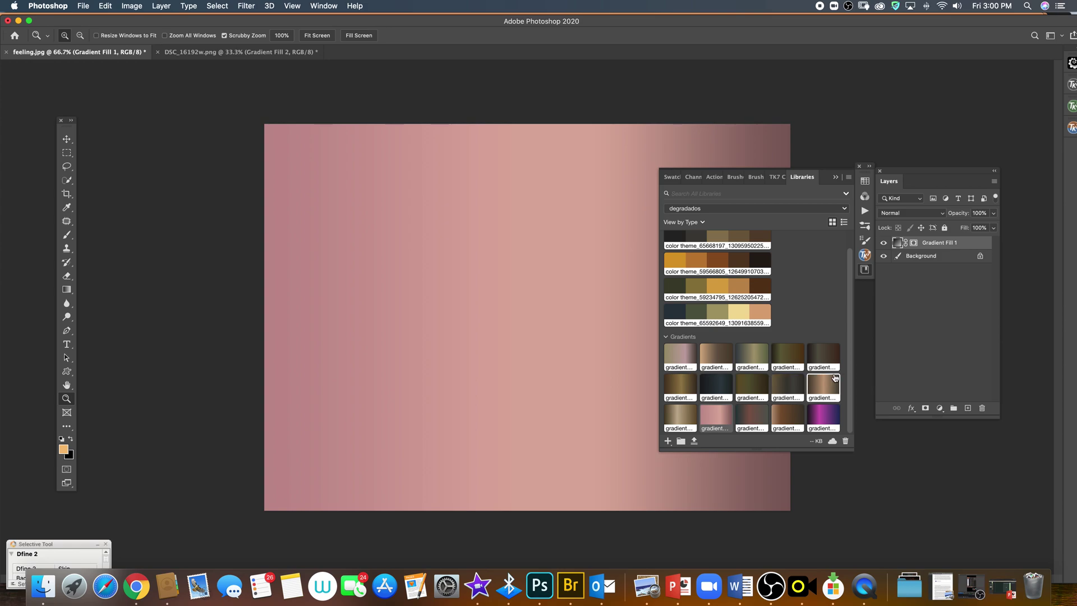
click(788, 419)
click(751, 420)
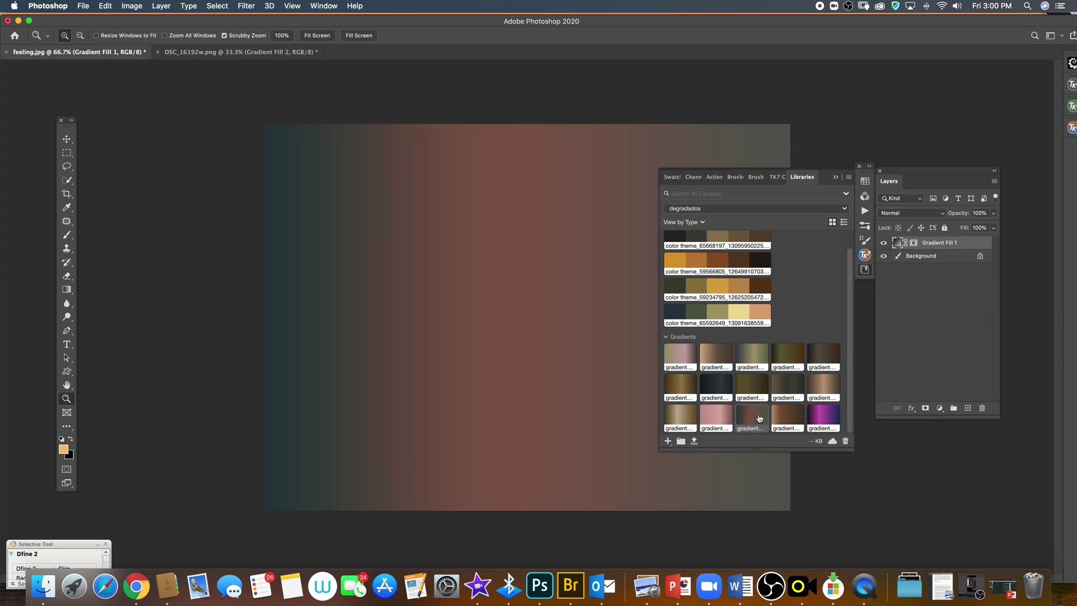
click(717, 392)
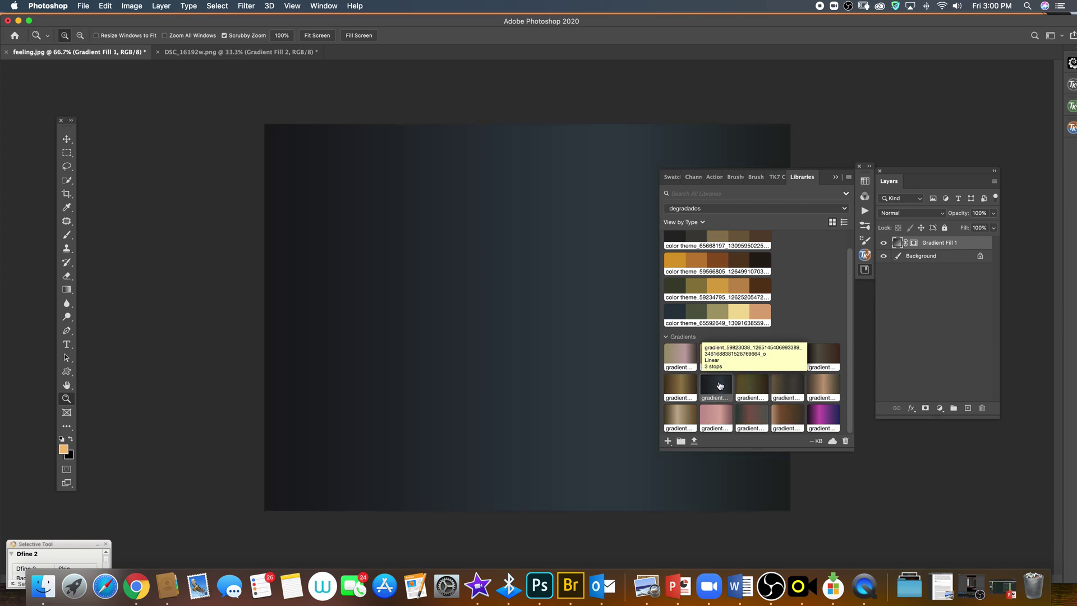
click(756, 361)
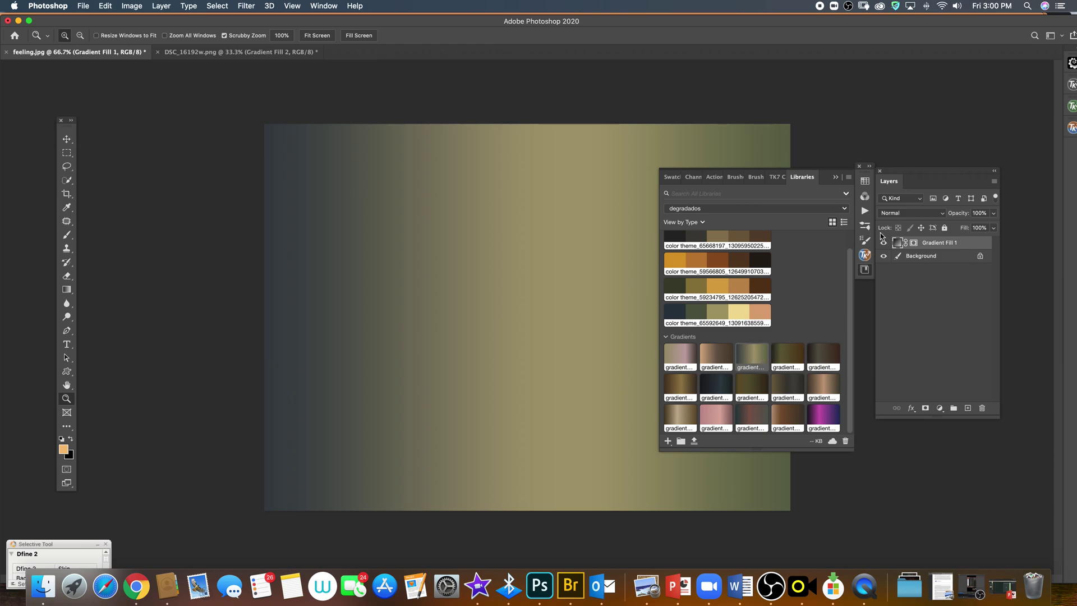
- Collapse the library and reverse Gradient Fill 1's linear khaki-to-slate gradient in its settings
click(837, 177)
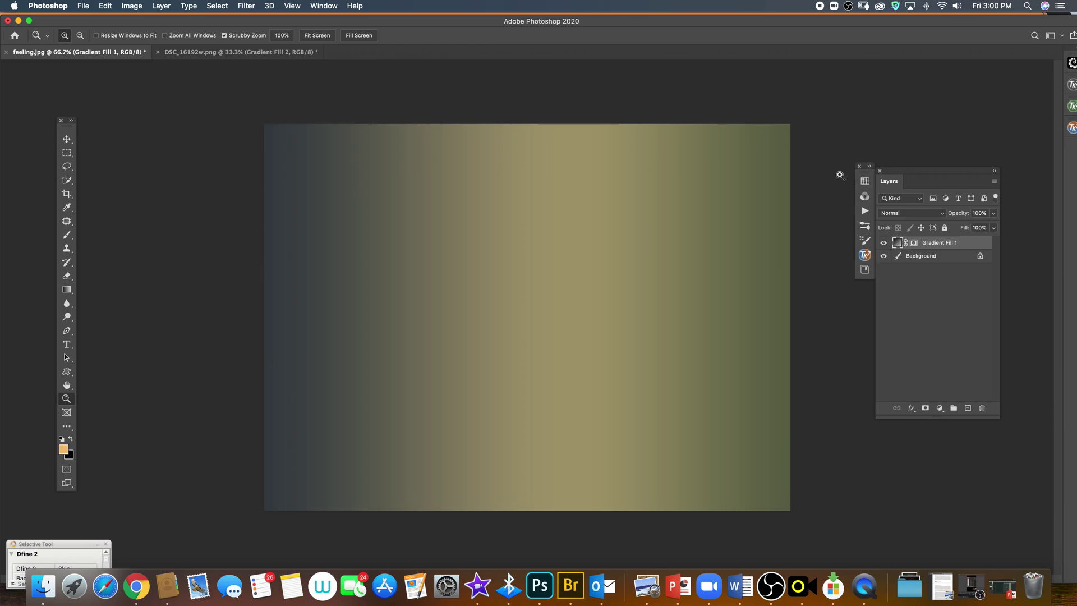
double_click(898, 244)
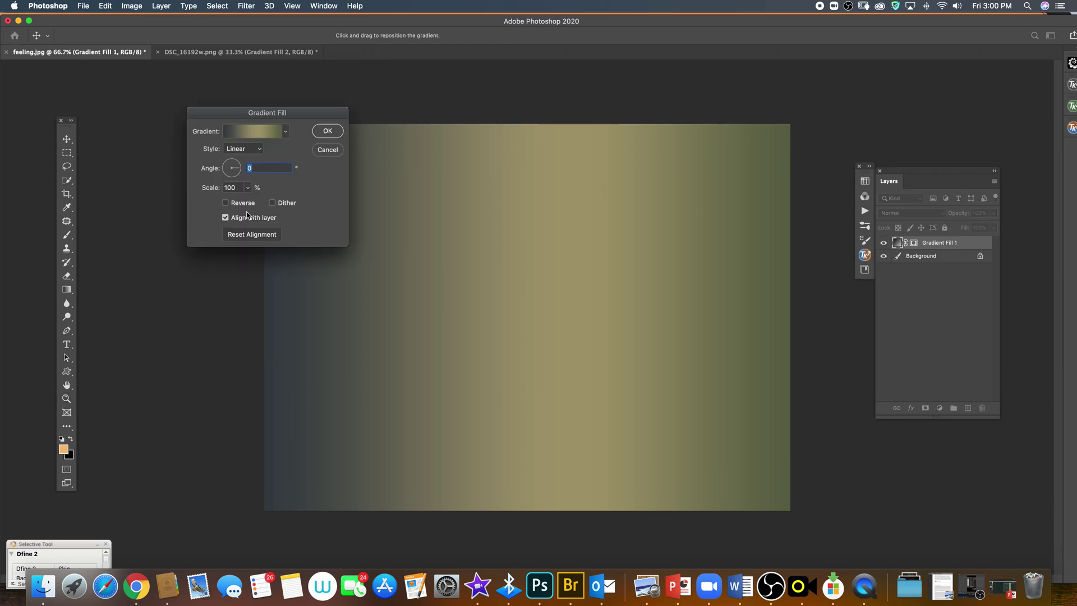
click(224, 203)
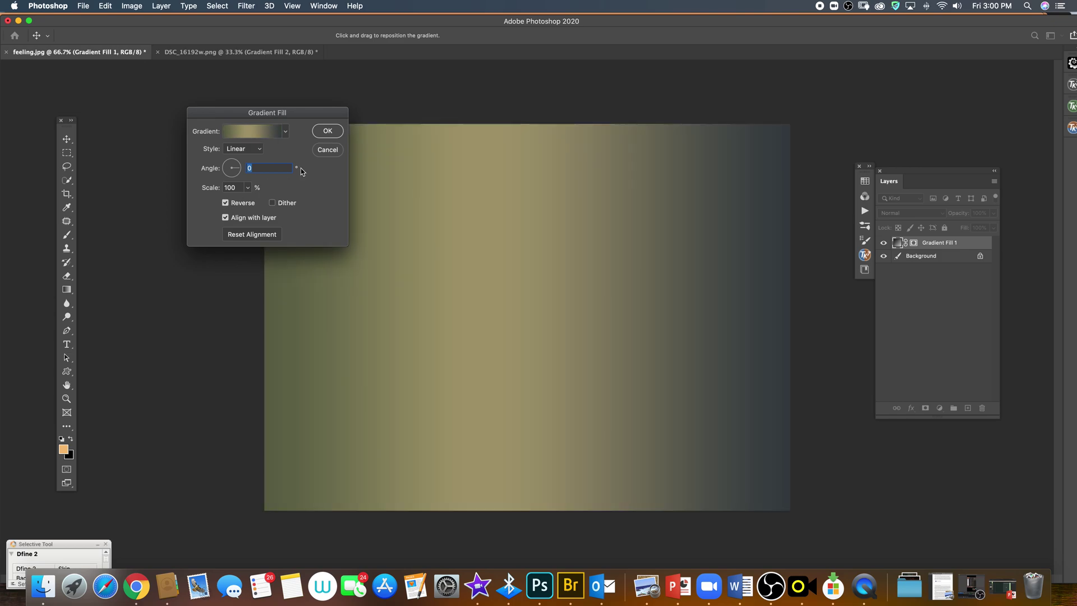
- Confirm the reversed linear gradient and set Gradient Fill 1 to Multiply at 28% opacity
click(238, 148)
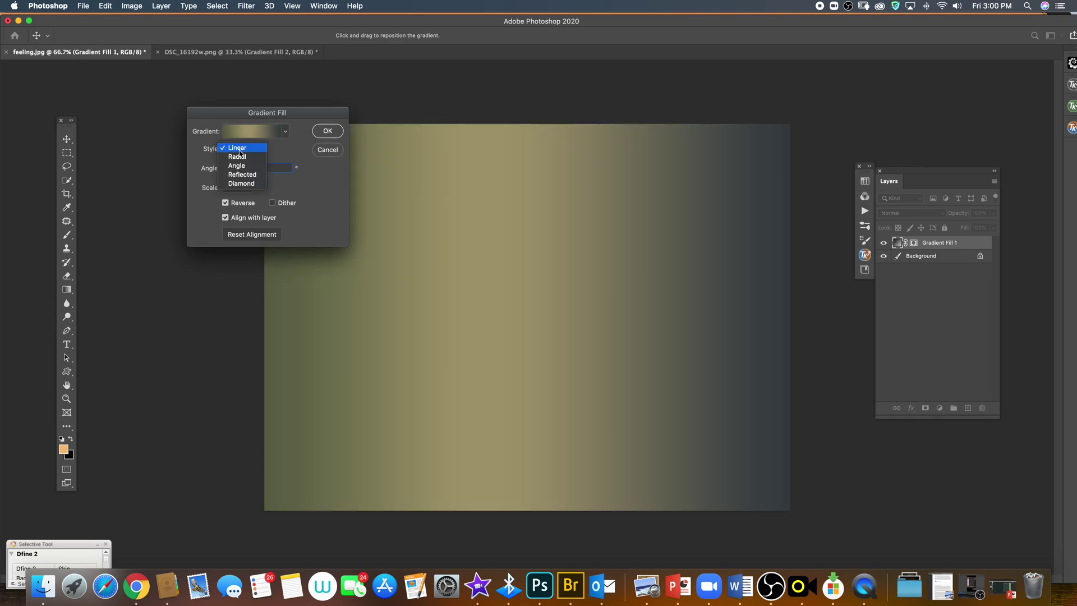
click(327, 131)
click(913, 216)
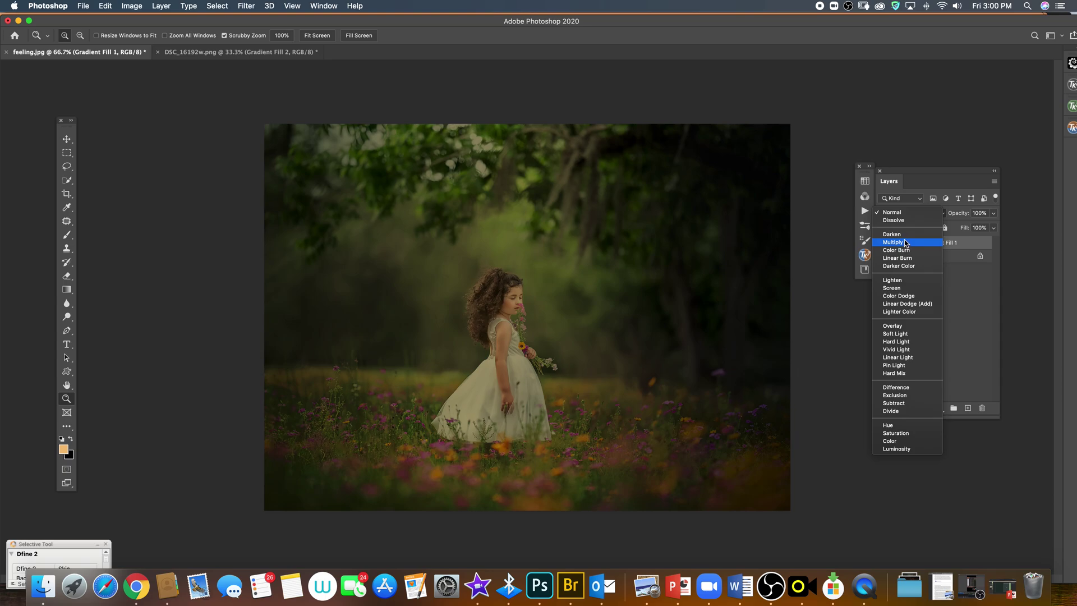
click(907, 242)
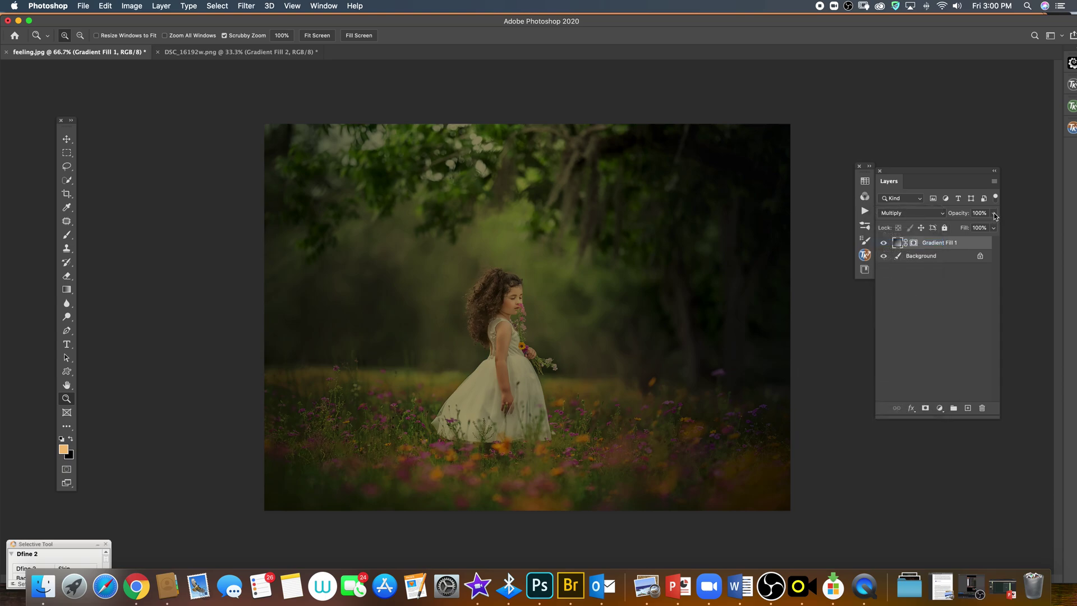
drag(995, 214, 958, 228)
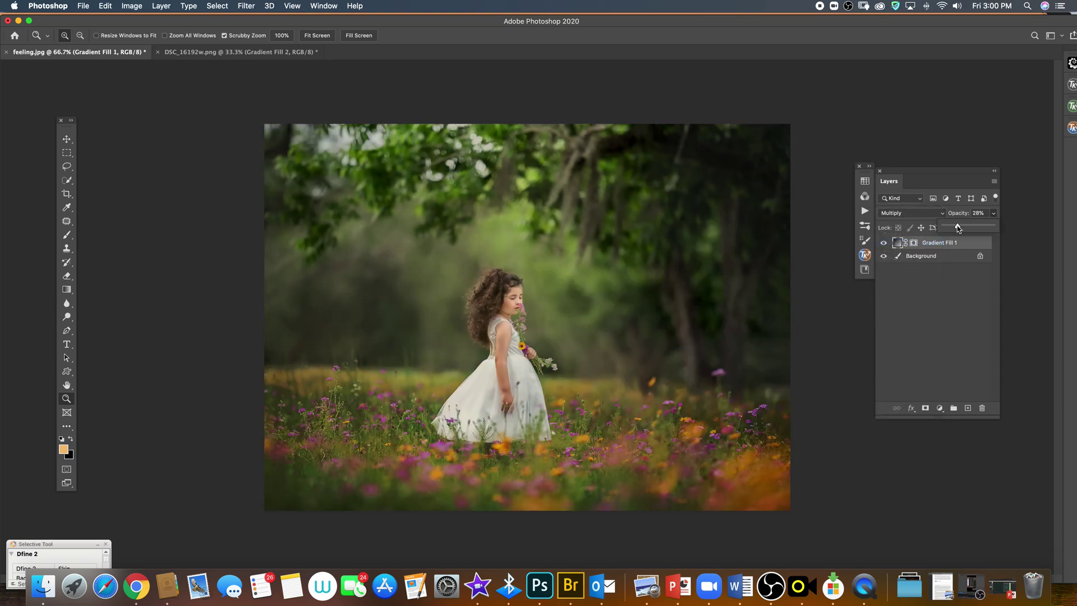
- Toggle Gradient Fill 1's visibility to compare the toning, then add an empty Layer 1 above it
click(884, 244)
click(885, 244)
click(967, 407)
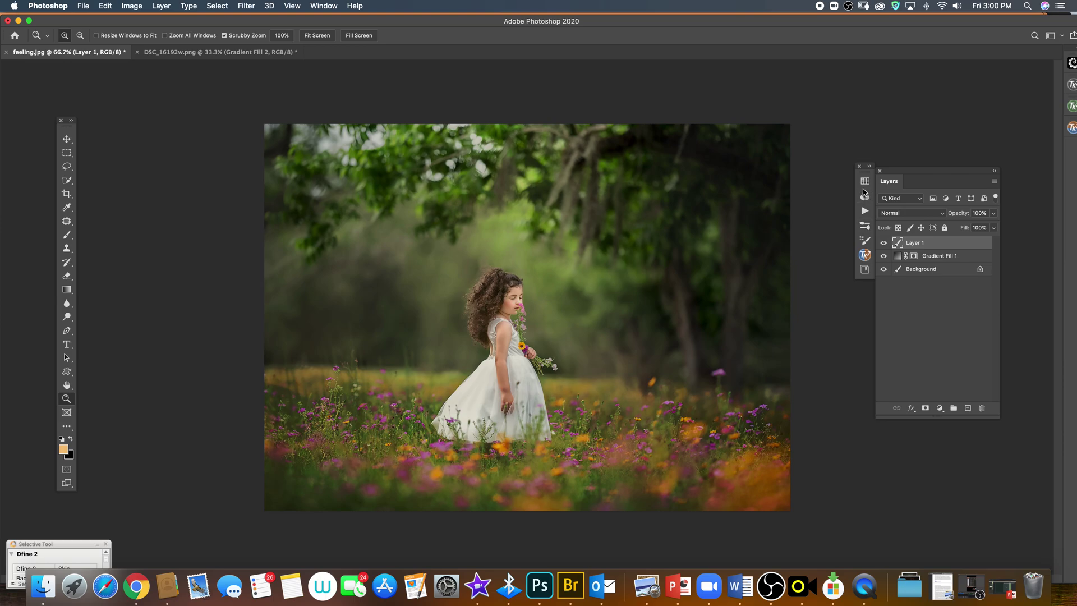
- Browse the Channels, Actions, Brushes and Brush Settings panels, then return to the Libraries gradients
click(863, 197)
click(864, 211)
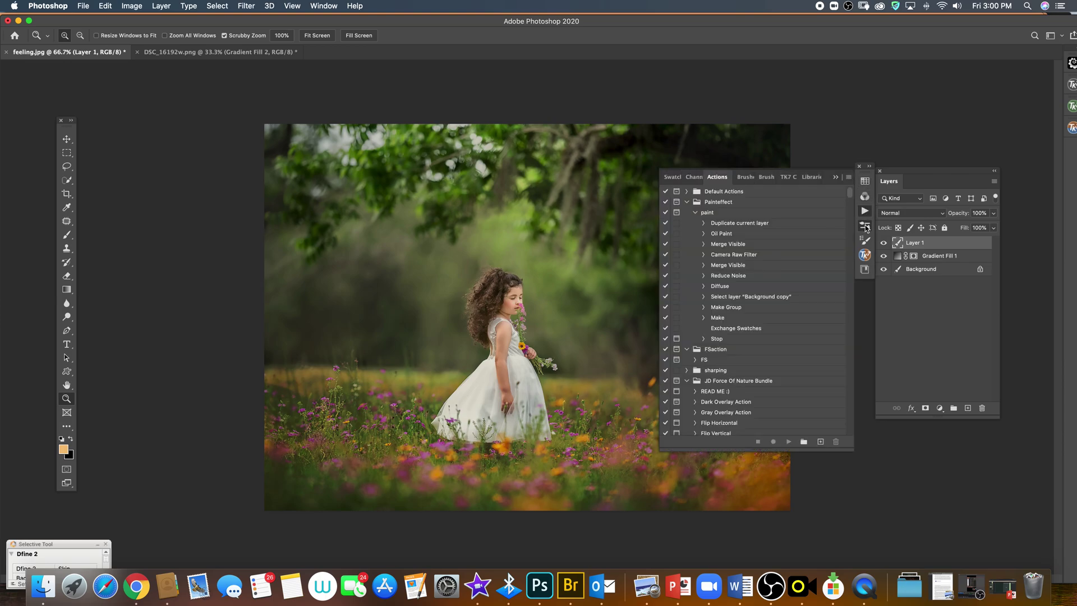
click(865, 226)
click(865, 240)
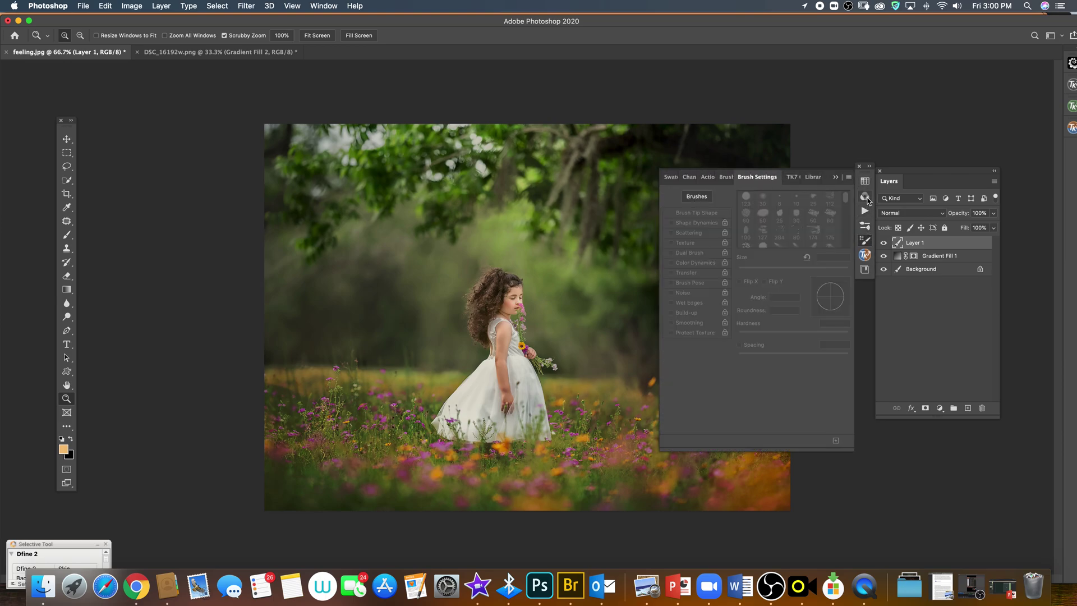
click(866, 204)
click(867, 198)
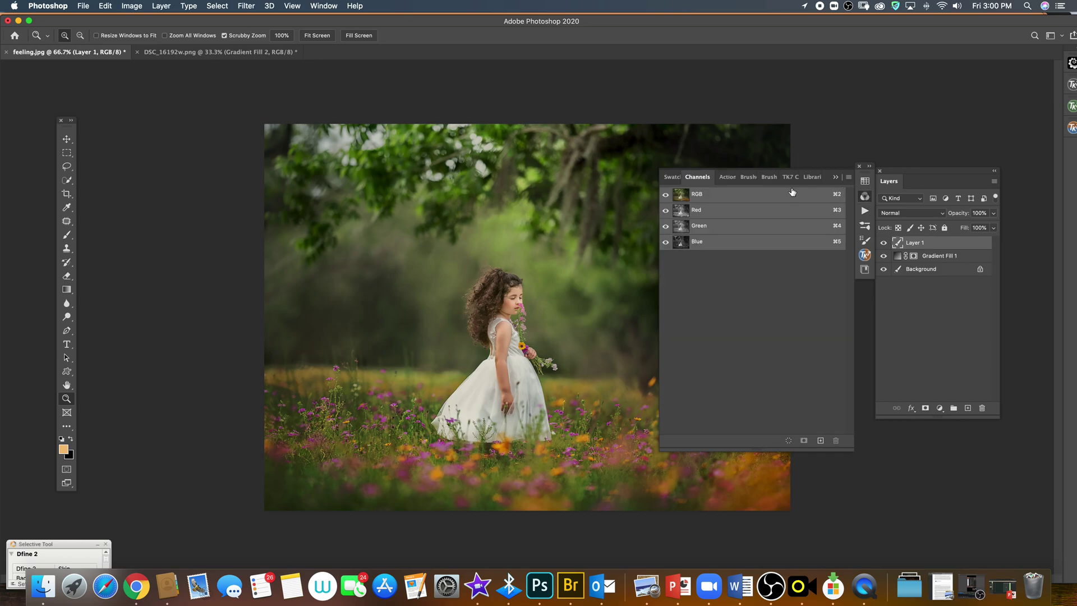
click(811, 177)
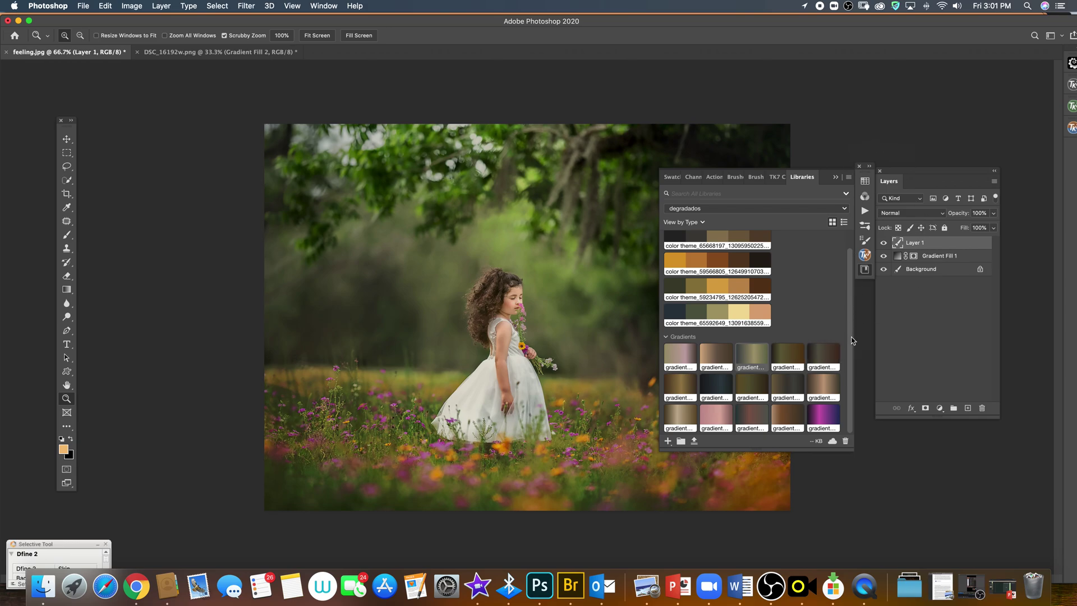
- Apply library gradients as Gradient Fill 2, ending on the teal-to-rose-to-grey one, and open its settings
click(722, 422)
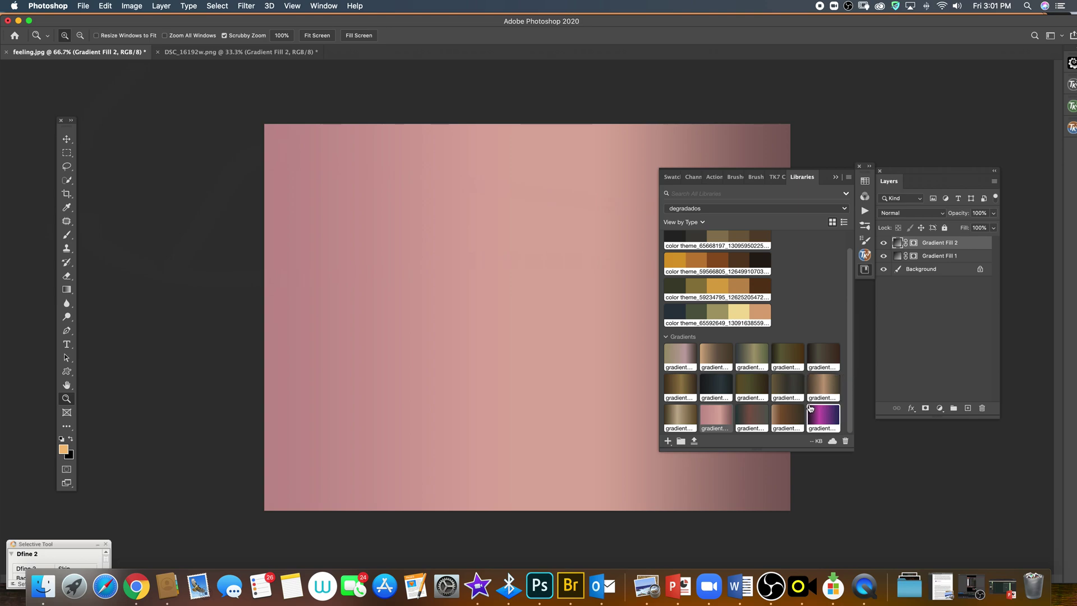
click(753, 359)
click(757, 414)
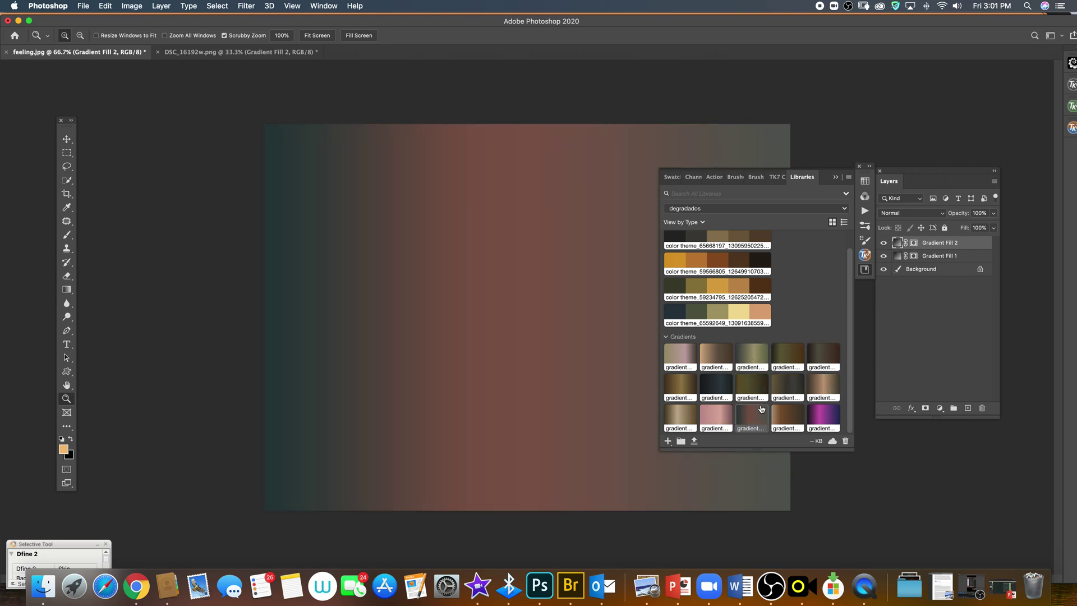
drag(852, 254, 851, 236)
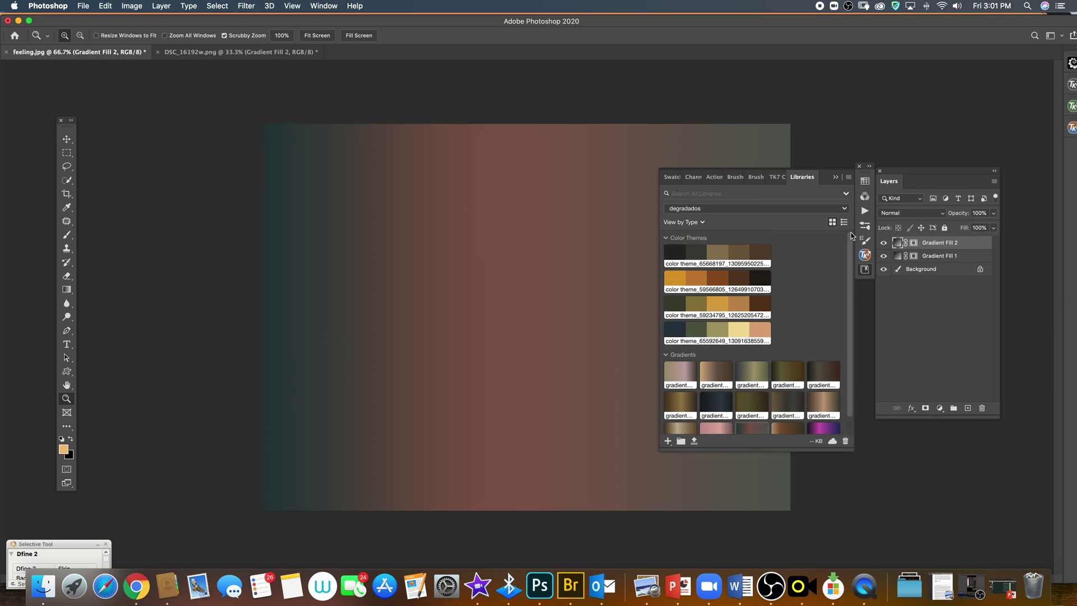
drag(849, 291, 850, 346)
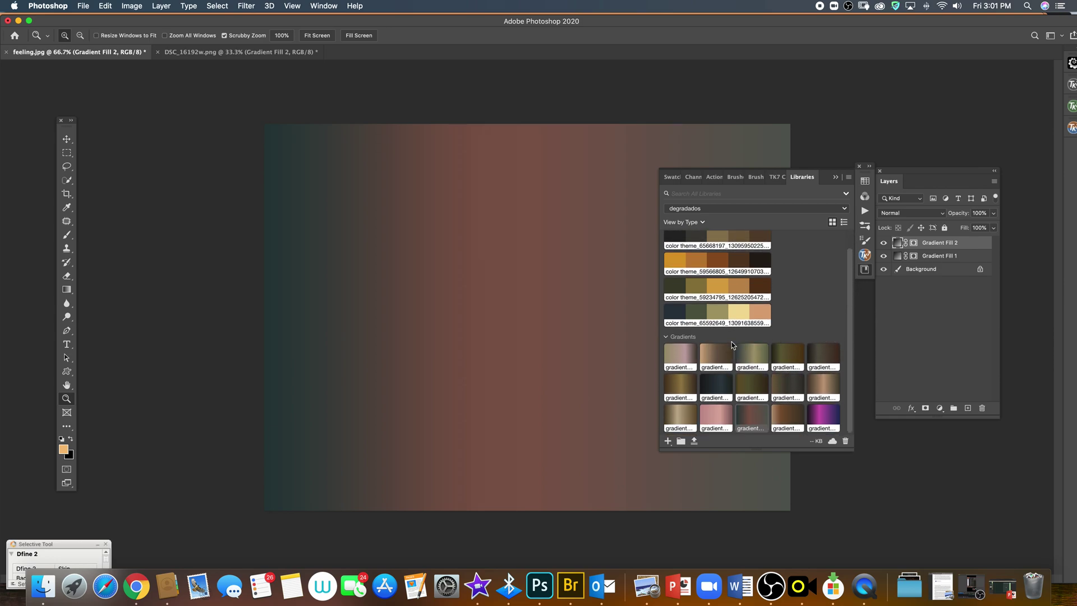
double_click(897, 242)
- Make Gradient Fill 2 a reversed radial gradient and reduce its scale to 264%
click(835, 176)
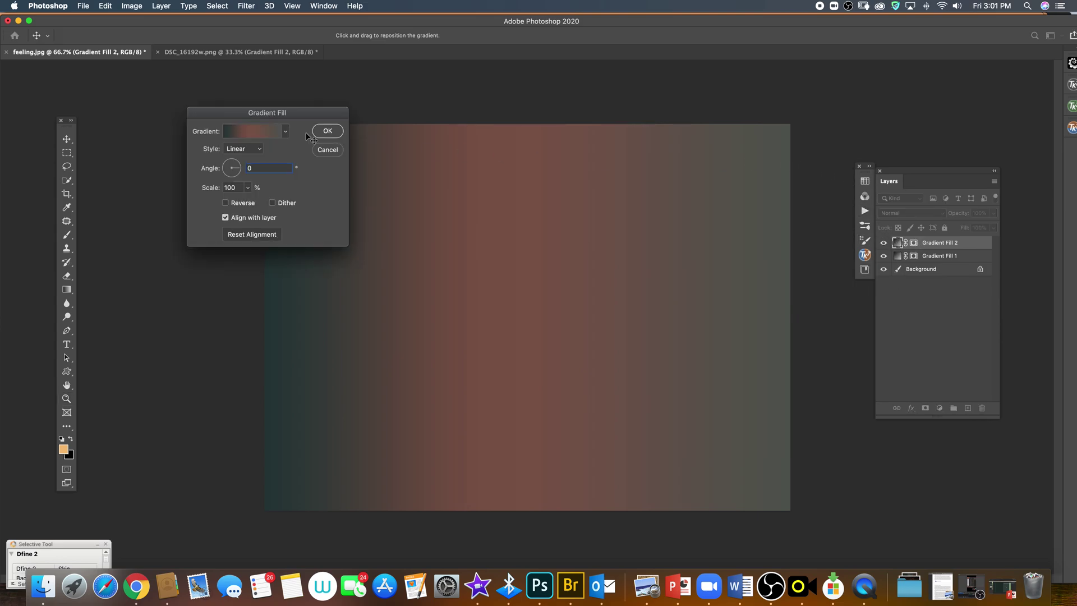
click(258, 149)
click(247, 157)
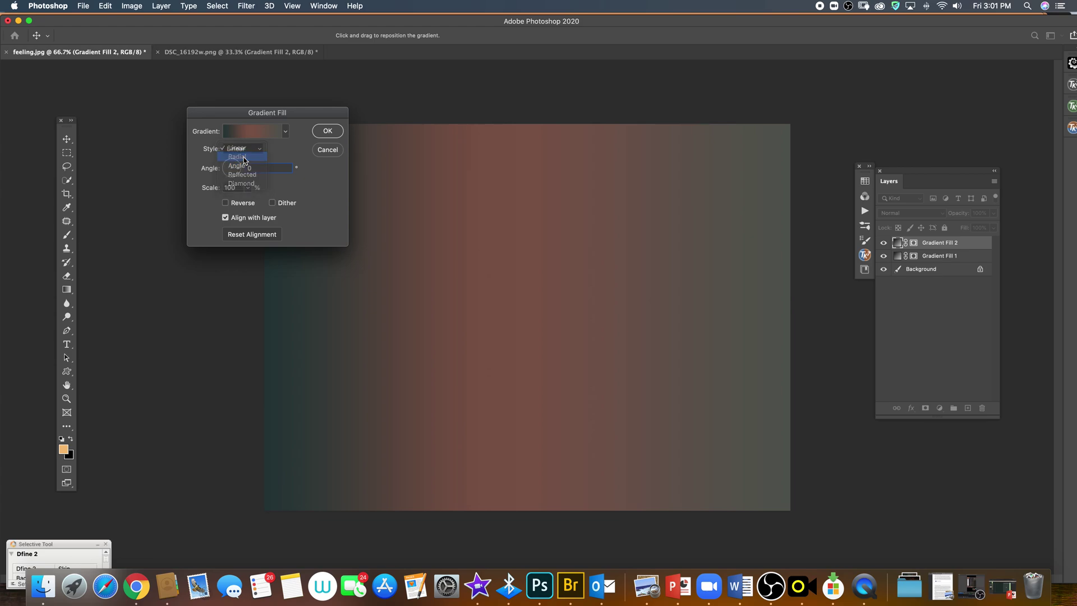
click(226, 203)
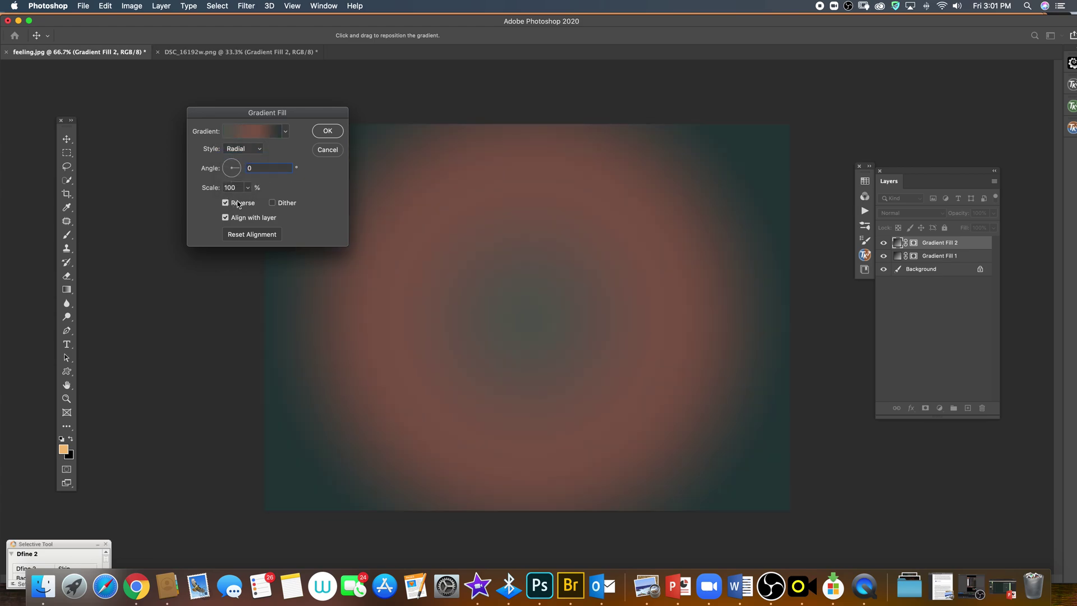
click(247, 188)
drag(266, 204, 259, 203)
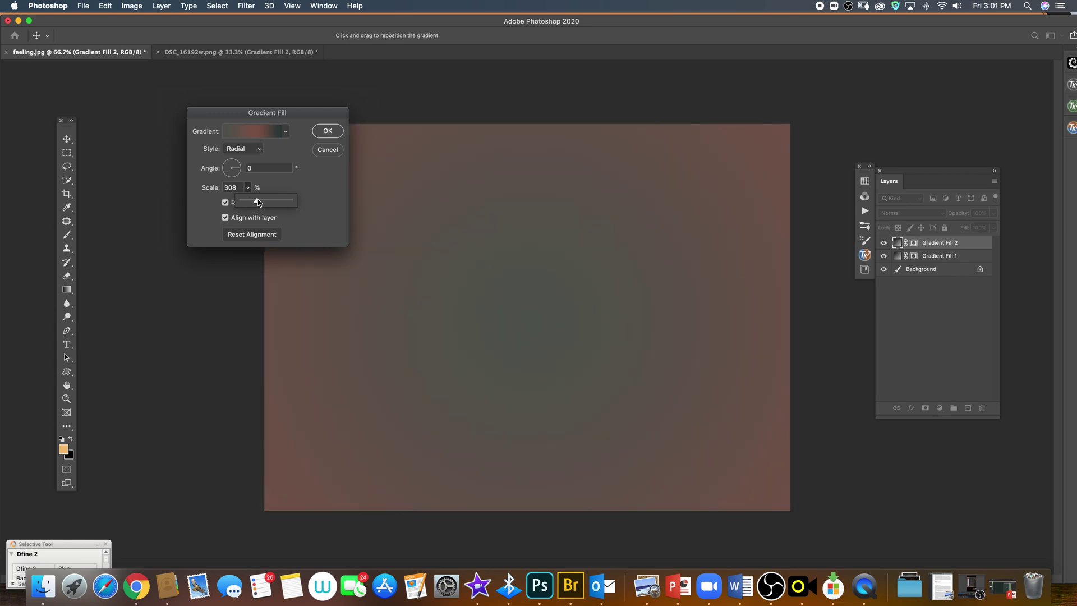
- Recolour the gradient stops to pale teal and light pink f2d8cf in the Gradient Editor
click(253, 134)
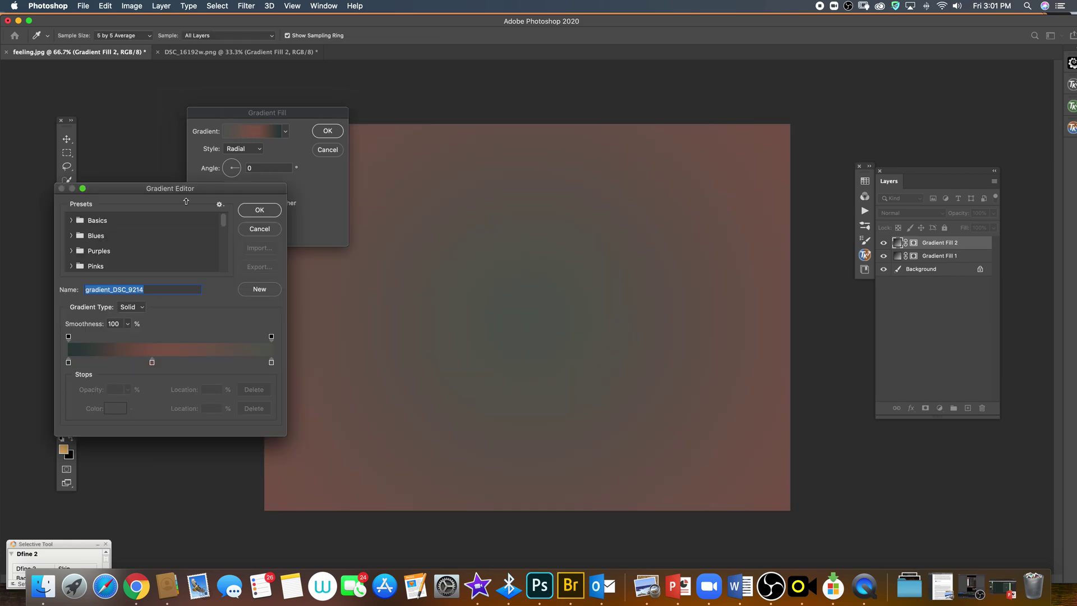
click(68, 363)
click(115, 408)
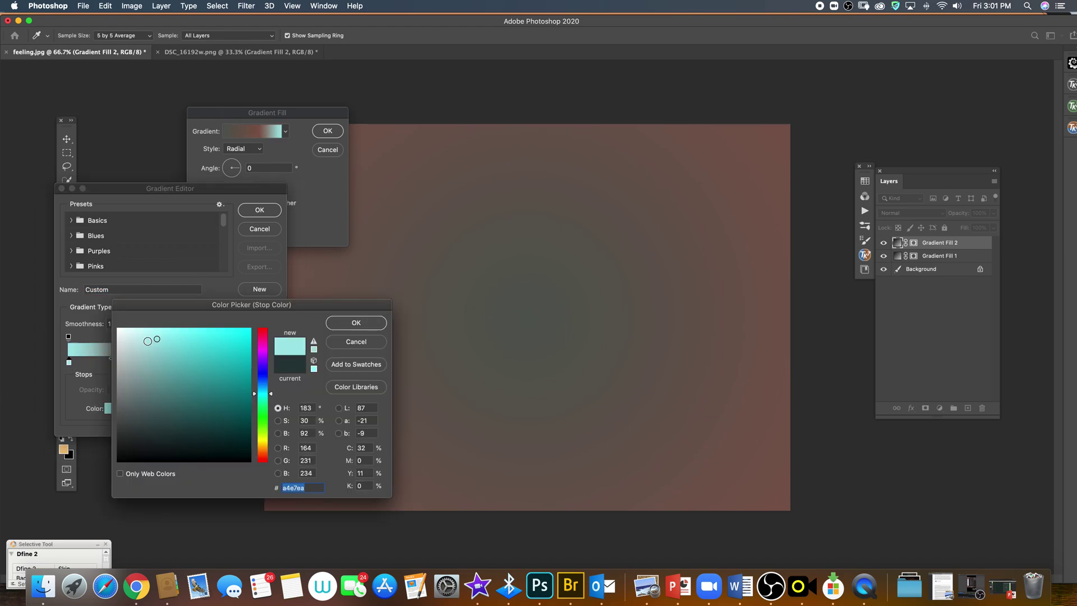
click(137, 357)
click(343, 324)
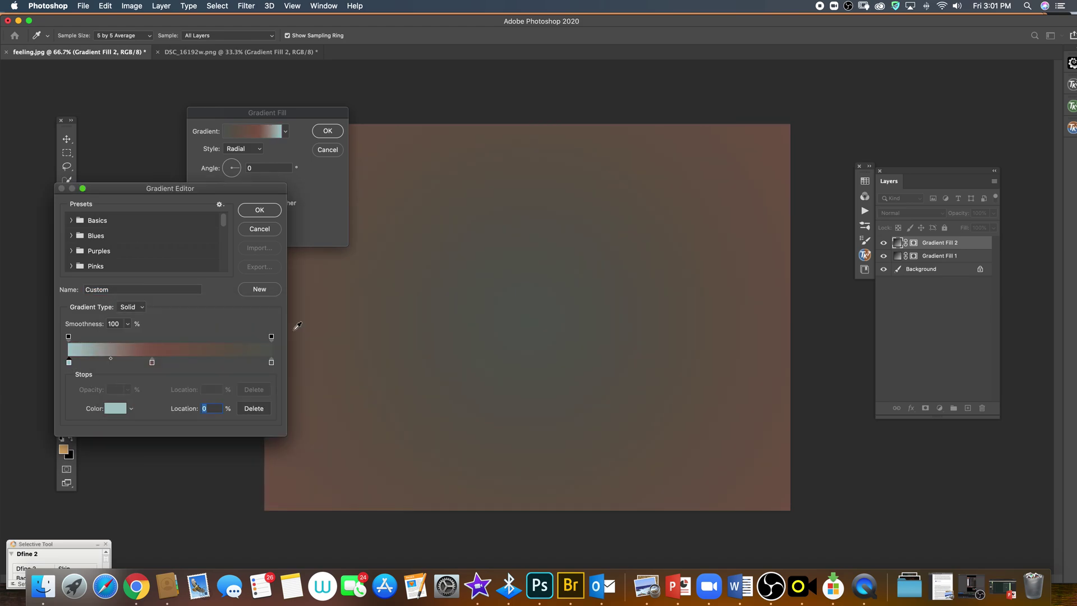
click(152, 365)
click(118, 408)
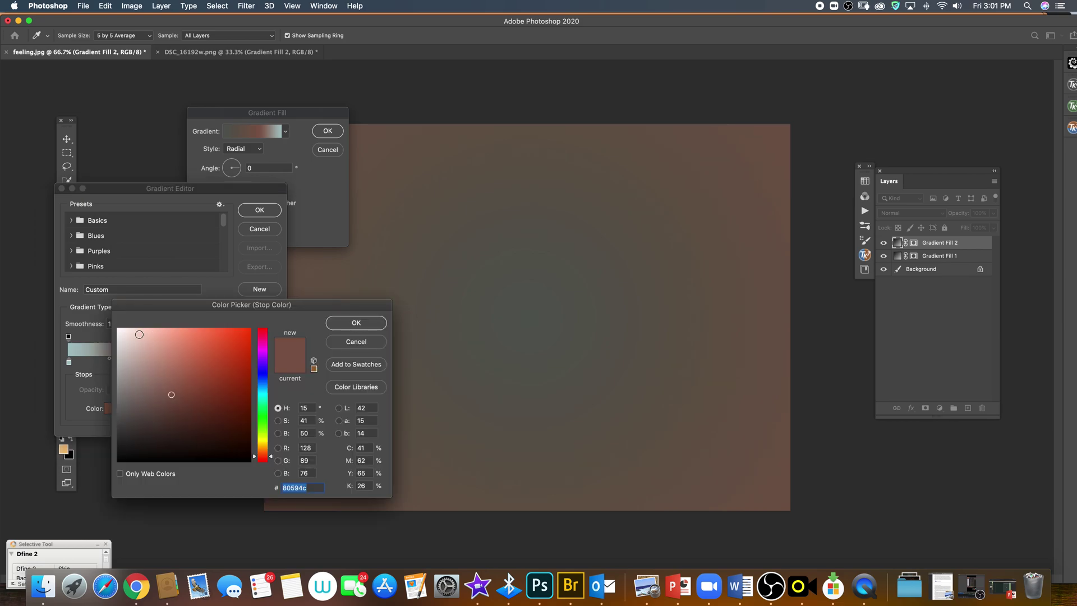
click(136, 334)
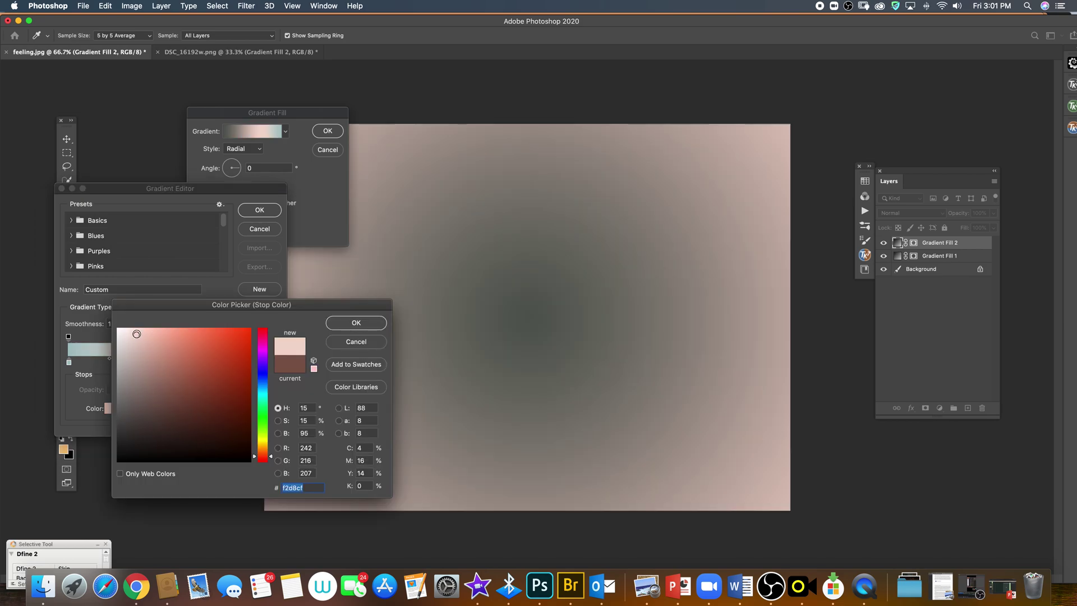
click(352, 324)
click(259, 210)
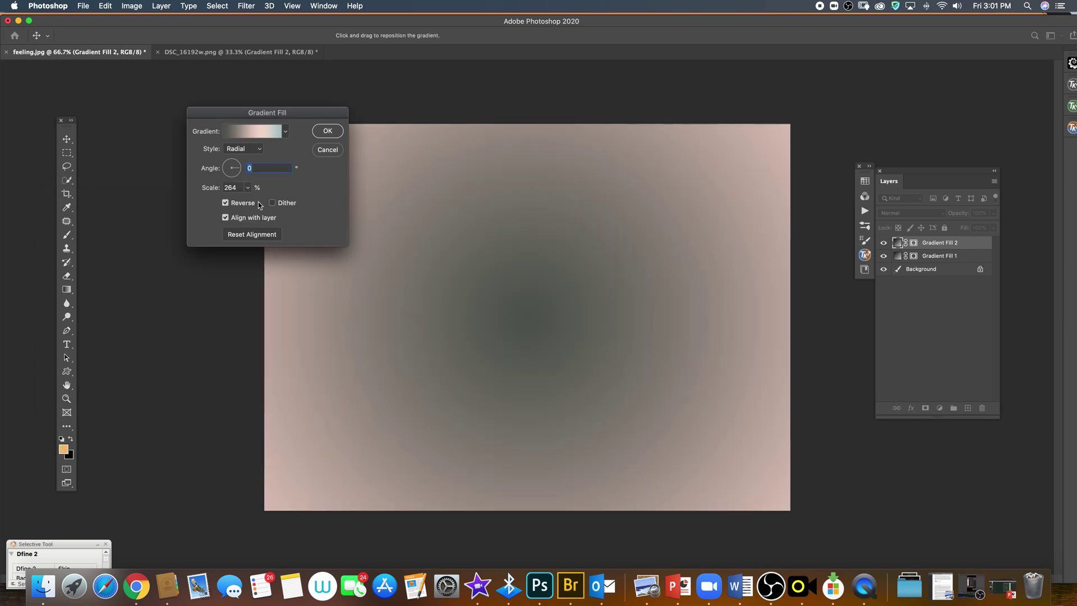
- Turn Reverse off so the centre is teal, and apply the radial gradient fill
click(227, 203)
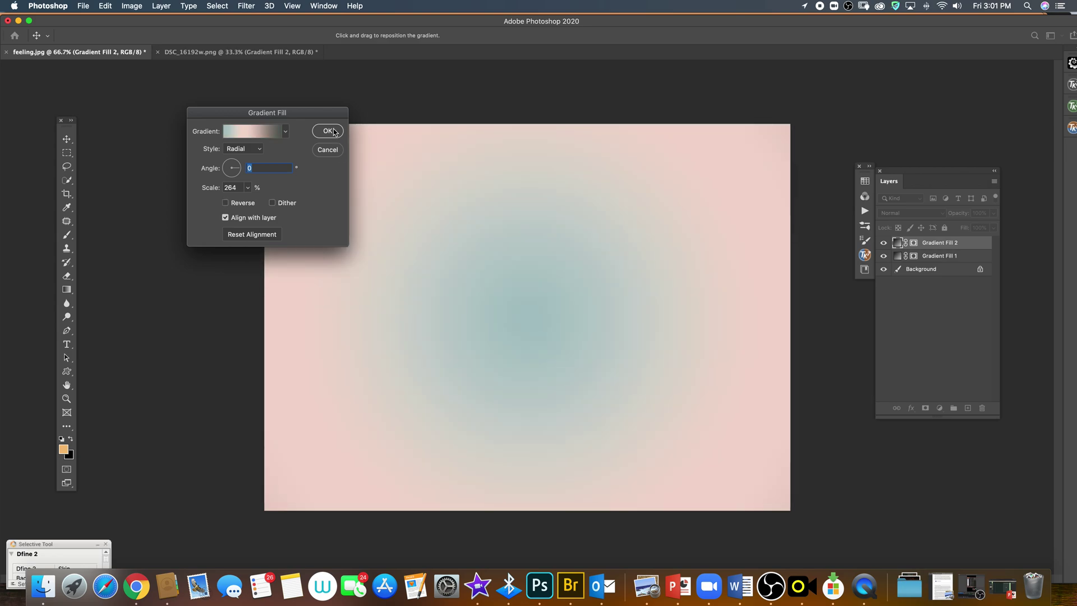
click(333, 132)
click(902, 213)
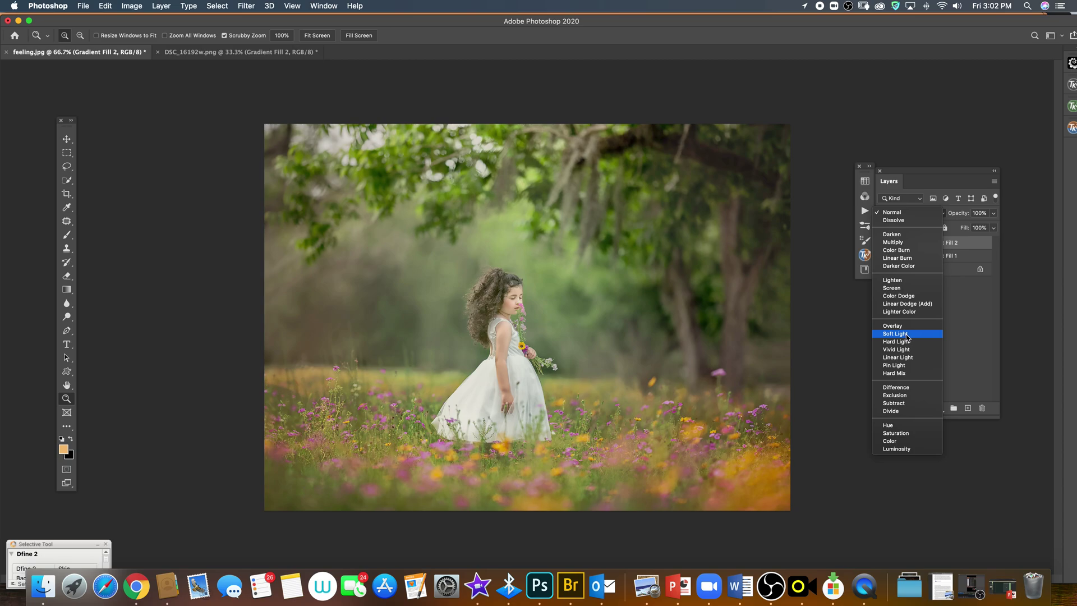
- Blend Gradient Fill 2 in Soft Light at 11% opacity, leaving its gradient settings unchanged
key(Escape)
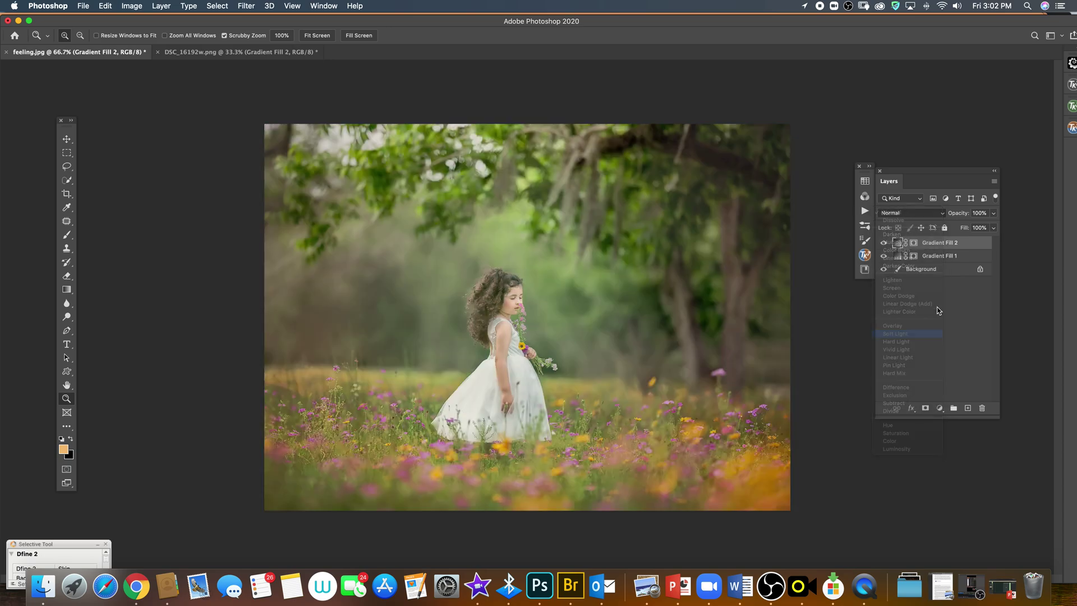
click(994, 213)
drag(994, 225, 951, 228)
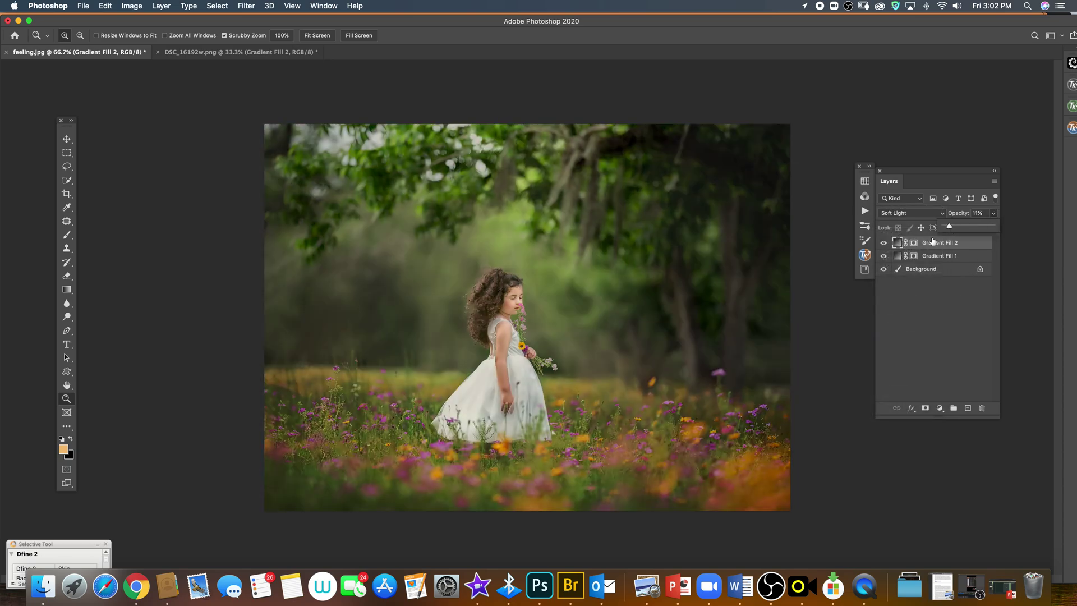
double_click(896, 243)
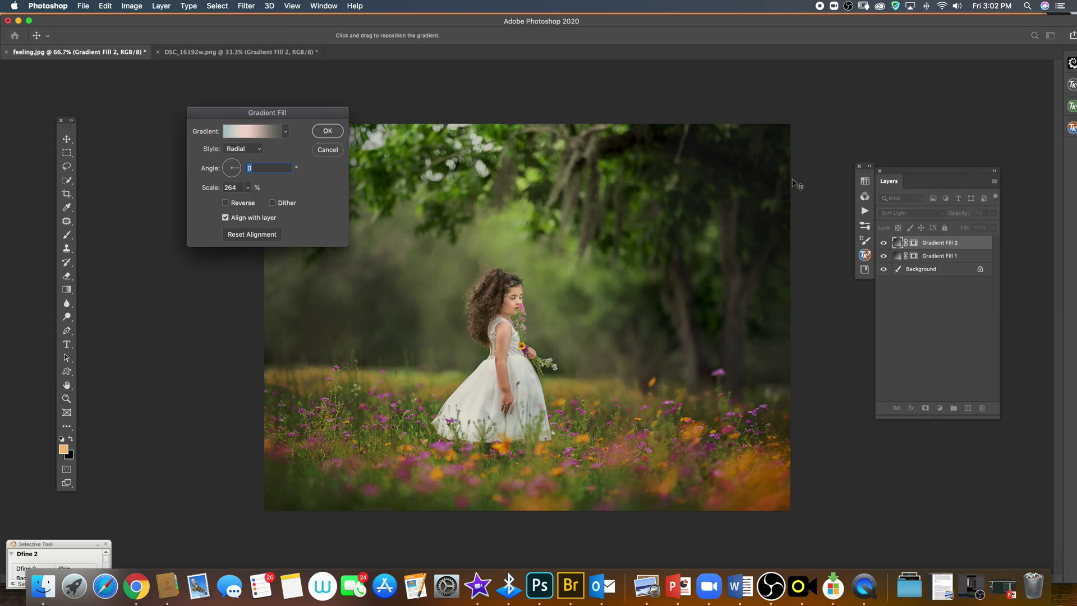
click(330, 131)
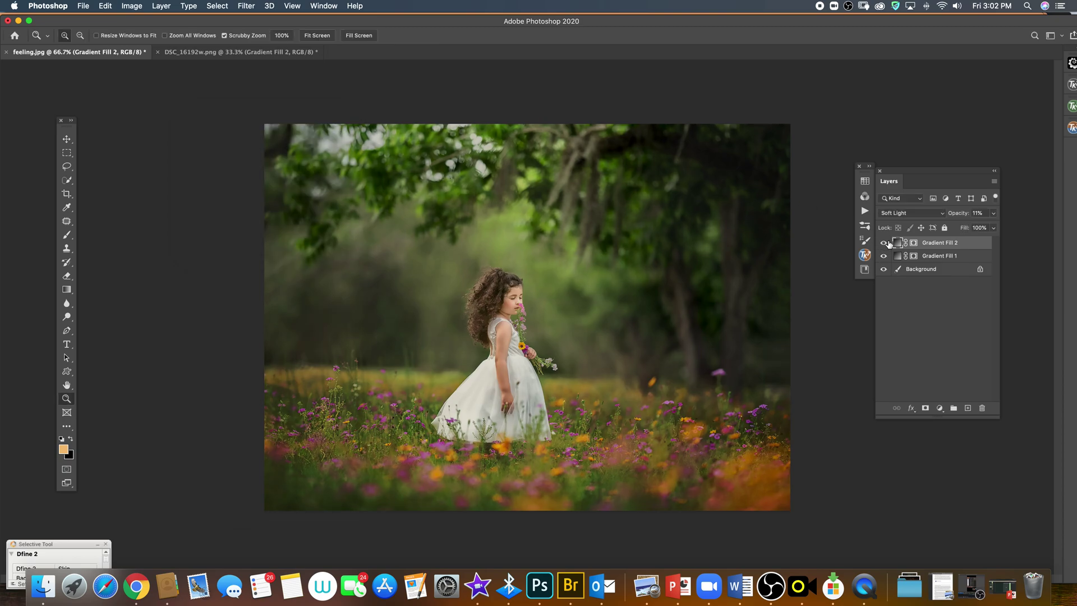
- Toggle Gradient Fill 1 and 2 visibility to compare the toning, then switch to DSC_16192w.png
click(884, 256)
click(883, 256)
click(884, 243)
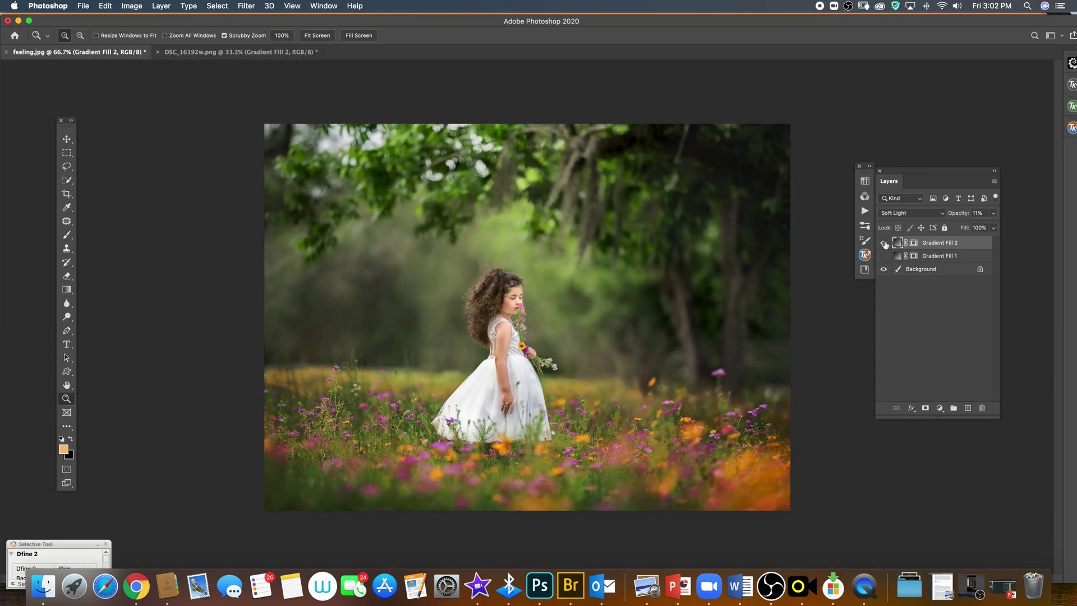
click(884, 255)
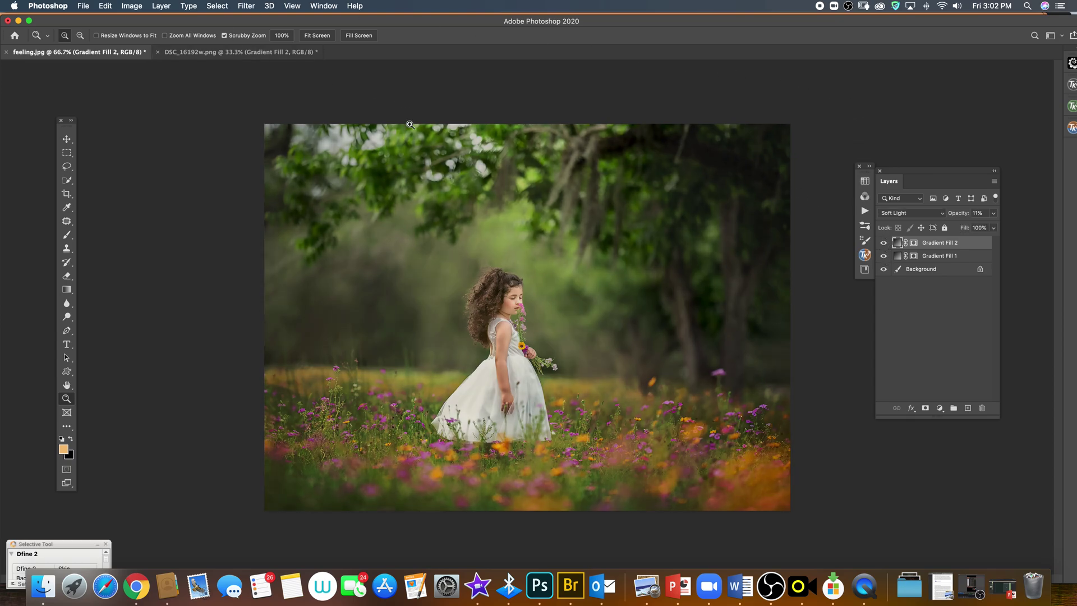
click(233, 54)
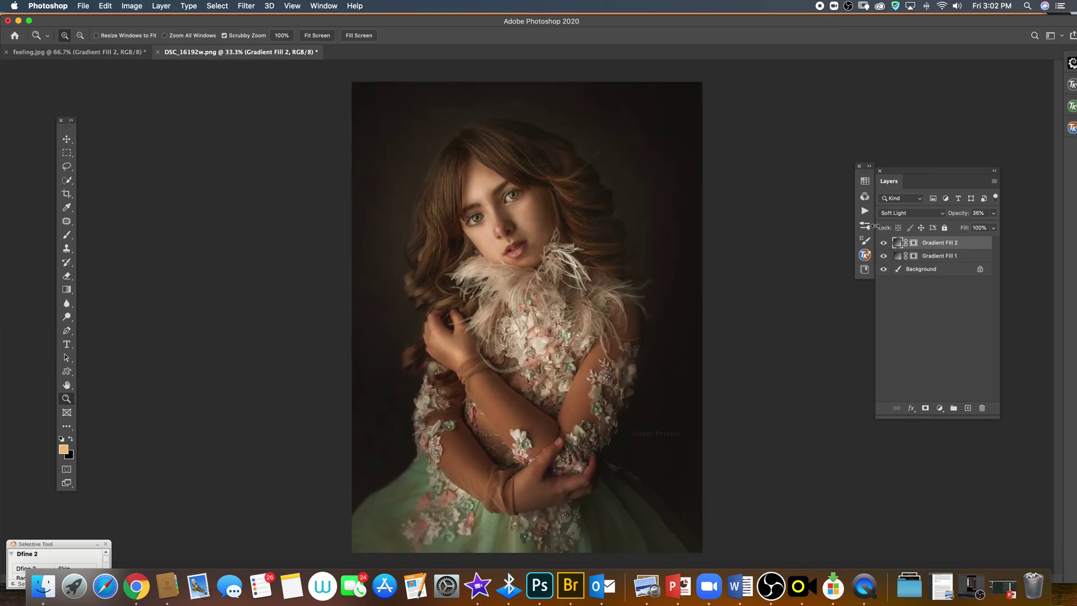
click(884, 243)
click(884, 255)
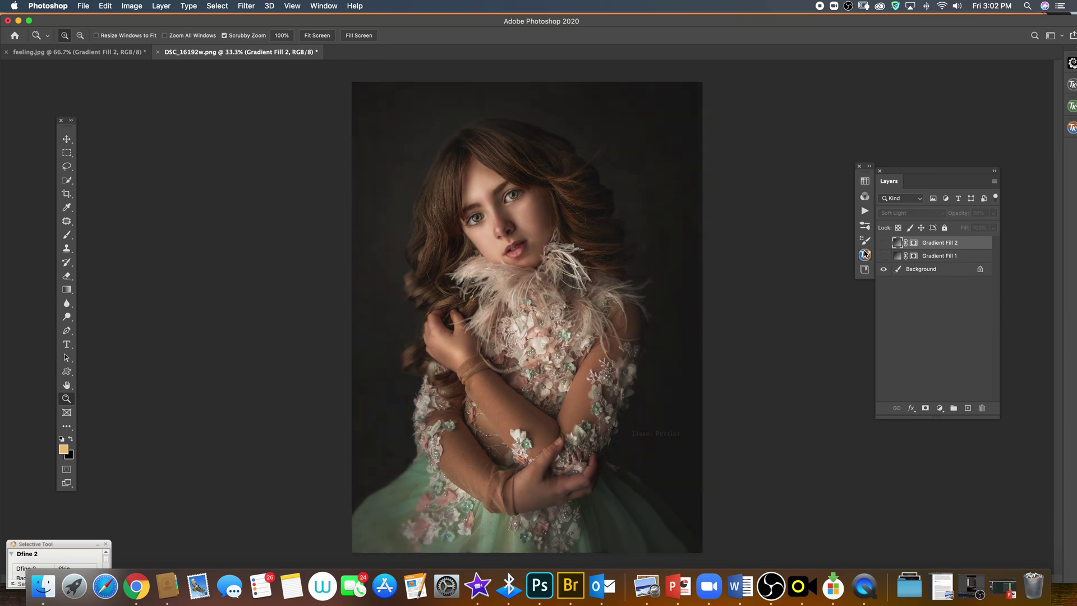
click(884, 243)
click(884, 256)
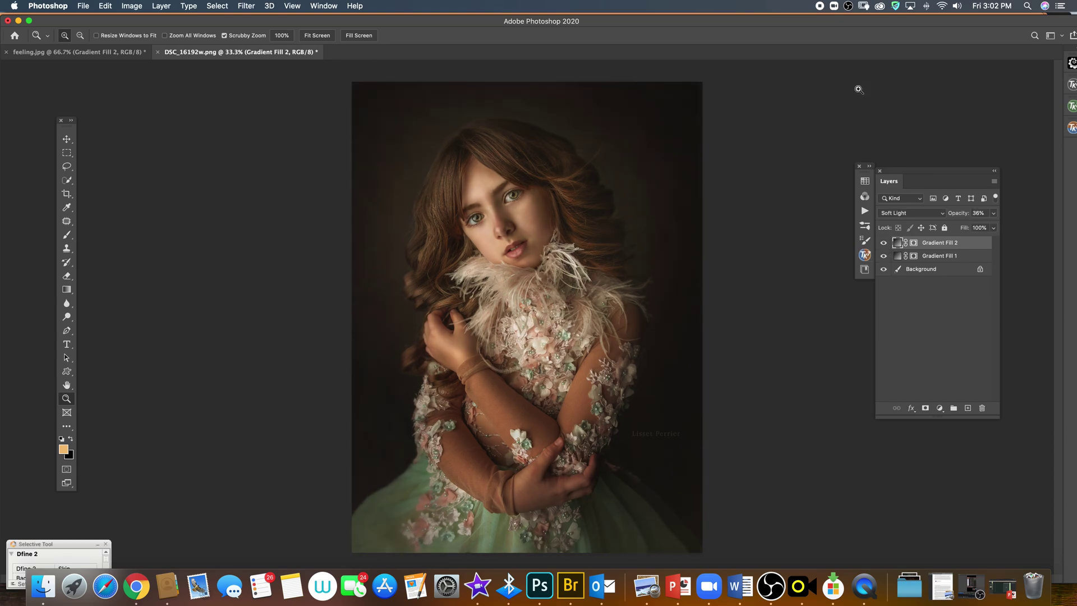